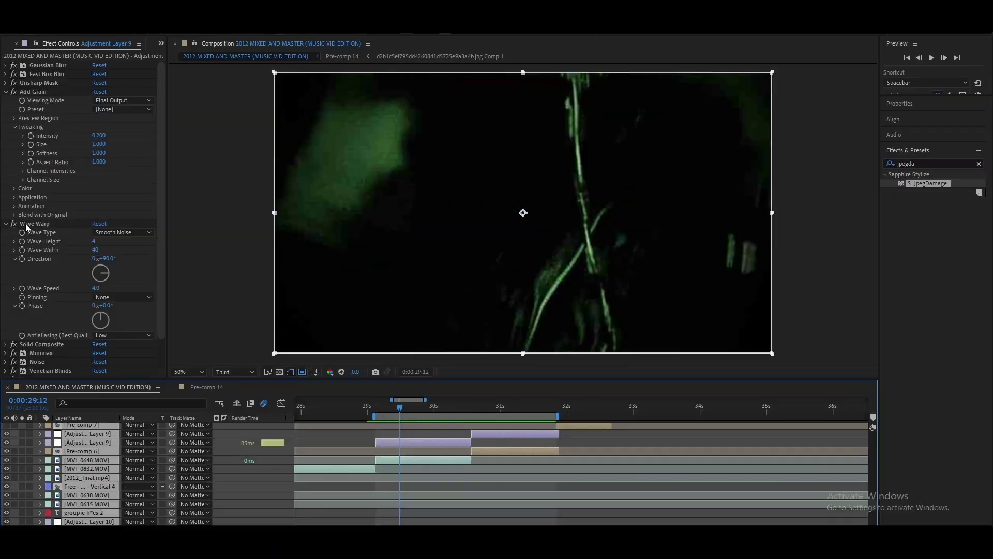
Step: Toggle all the adjustment layer's effects off to compare against the raw footage
left_click(22, 226)
key("ctrl+a")
left_click(14, 224)
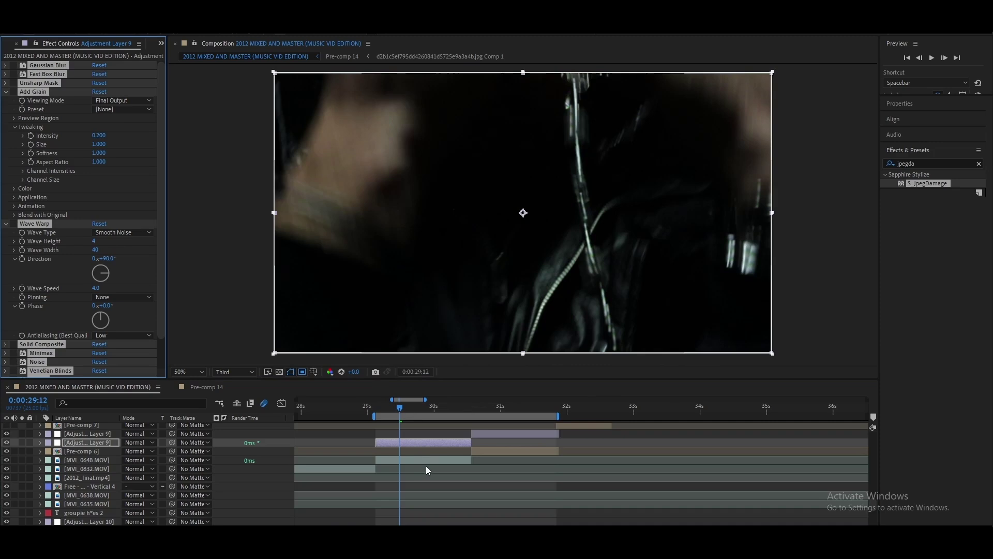
Step: Select the footage and top adjustment layers, then trim the second Adjustment Layer 9 clip
left_click(422, 477)
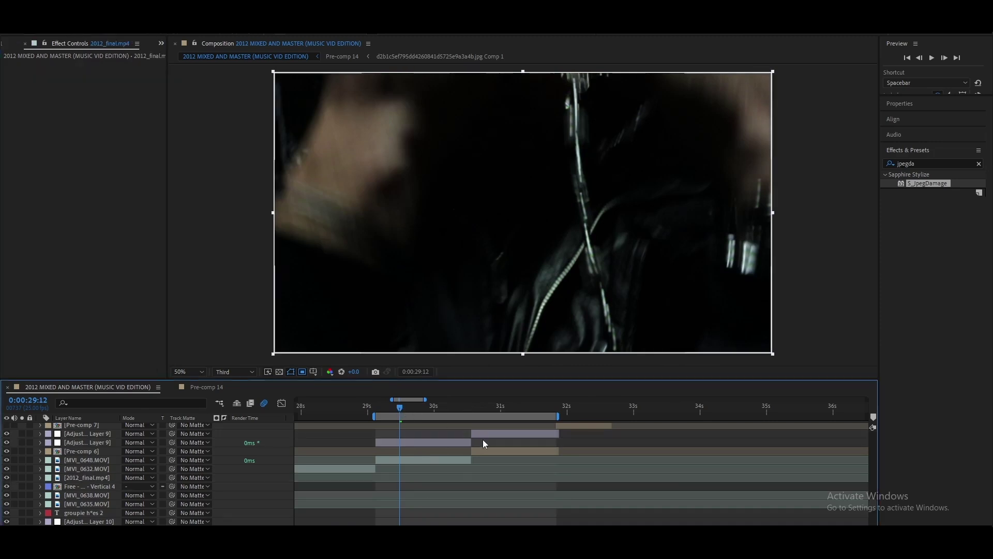
left_click(484, 434)
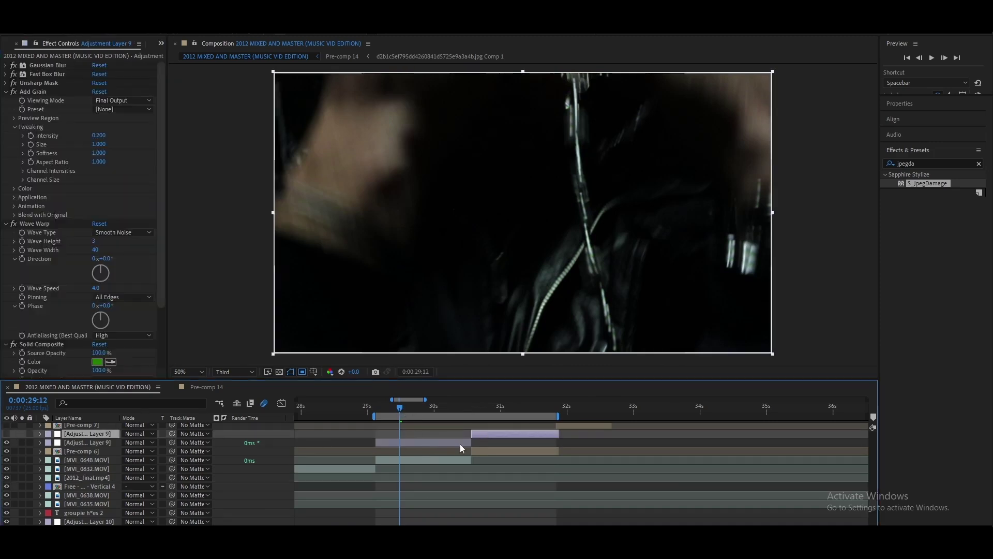
left_click_drag(471, 443, 533, 442)
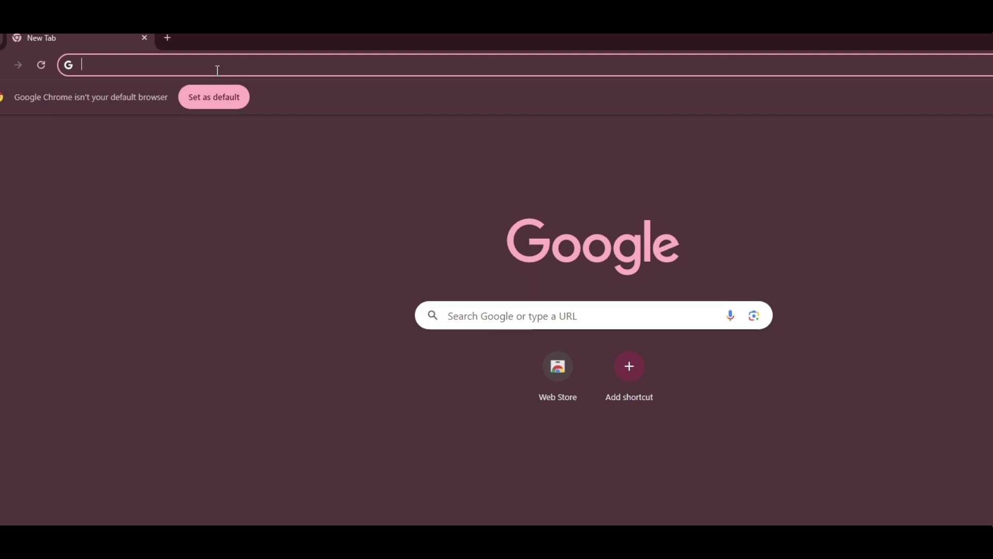
Step: Load the lurkingvisuals.store website in Chrome
type("LURKINGVISUALS.STORE")
key("Return")
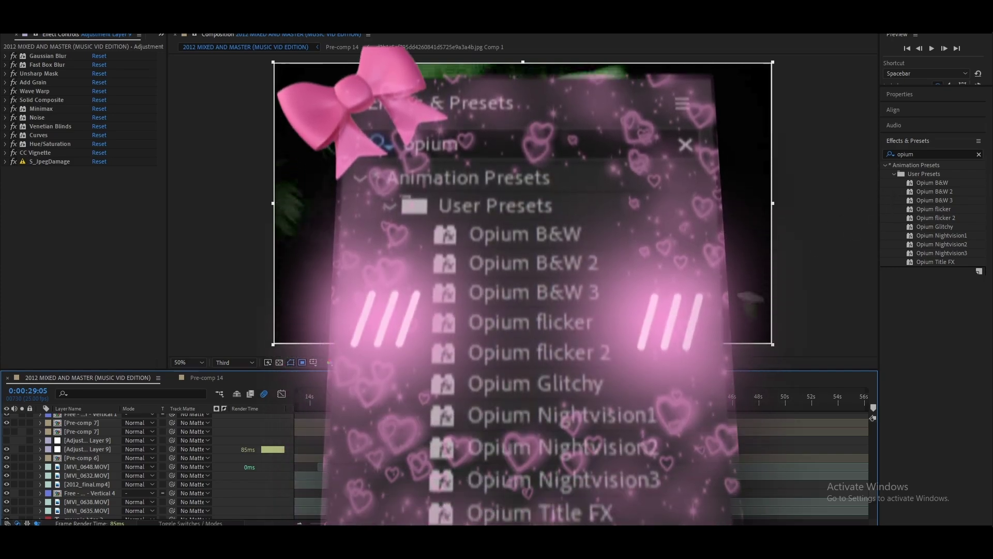
Step: Scrub the SOSA title animation, then return to 2012 MIXED AND MASTER at 0:00:29:14
left_click(520, 406)
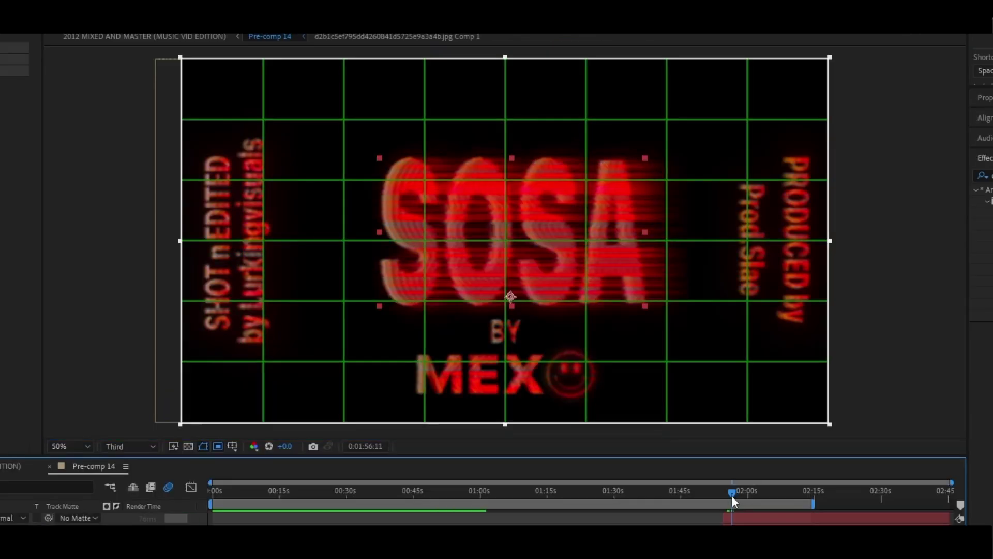
mouse_move(731, 495)
left_mouse_down()
mouse_move(724, 492)
mouse_move(732, 492)
left_mouse_up()
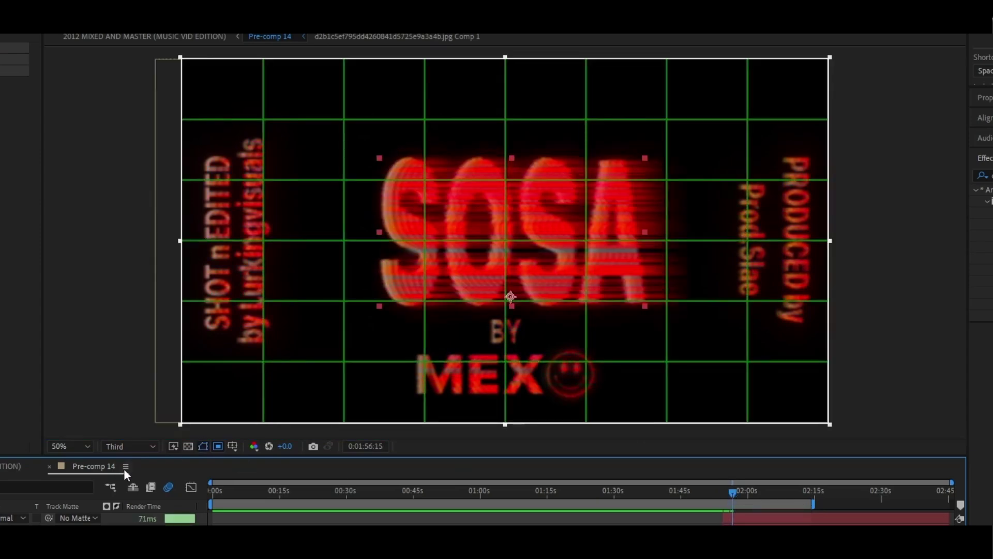
left_click(13, 465)
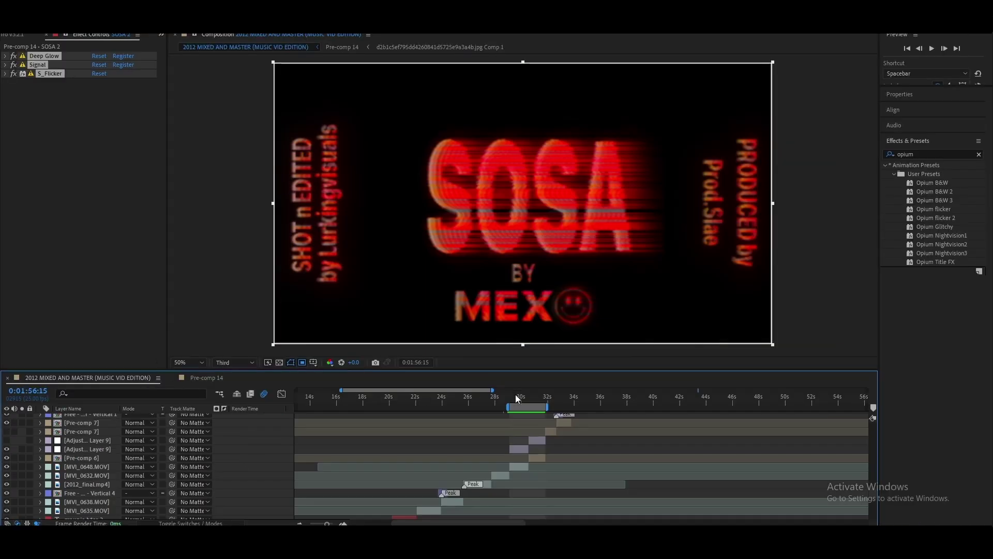
left_click(517, 398)
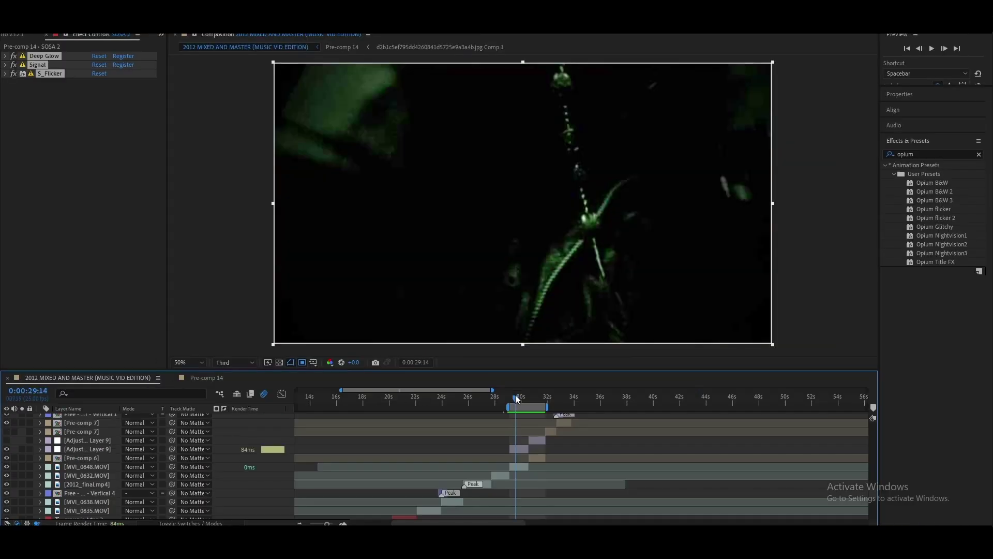
left_click(519, 448)
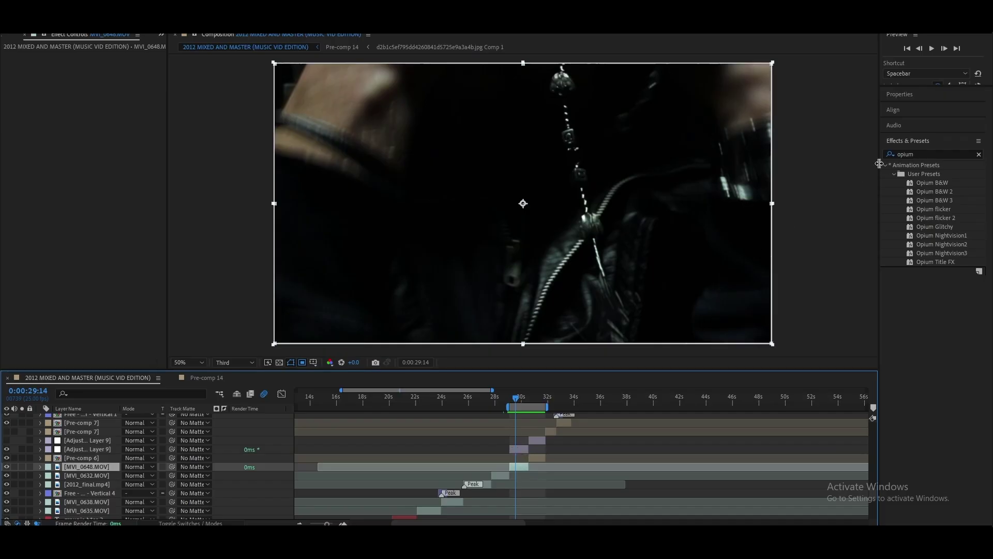
Step: Apply Gaussian Blur to MVI_0648.MOV with Blurriness 3.5
left_click(912, 154)
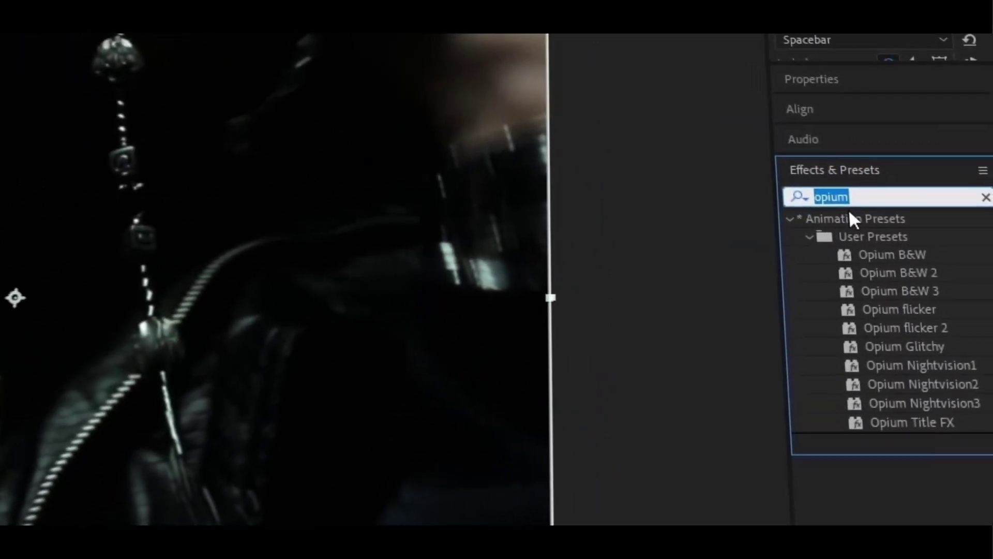
type("g")
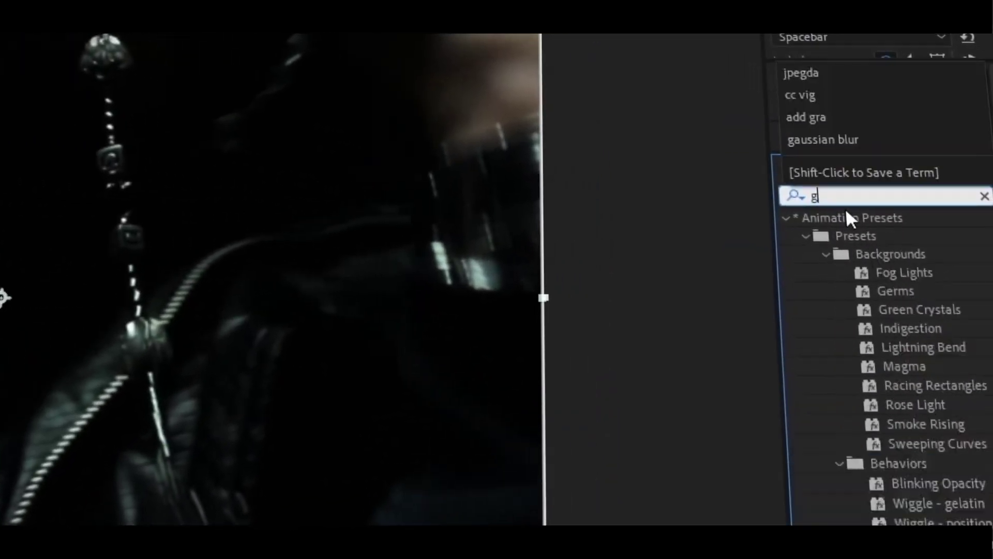
type("aussian")
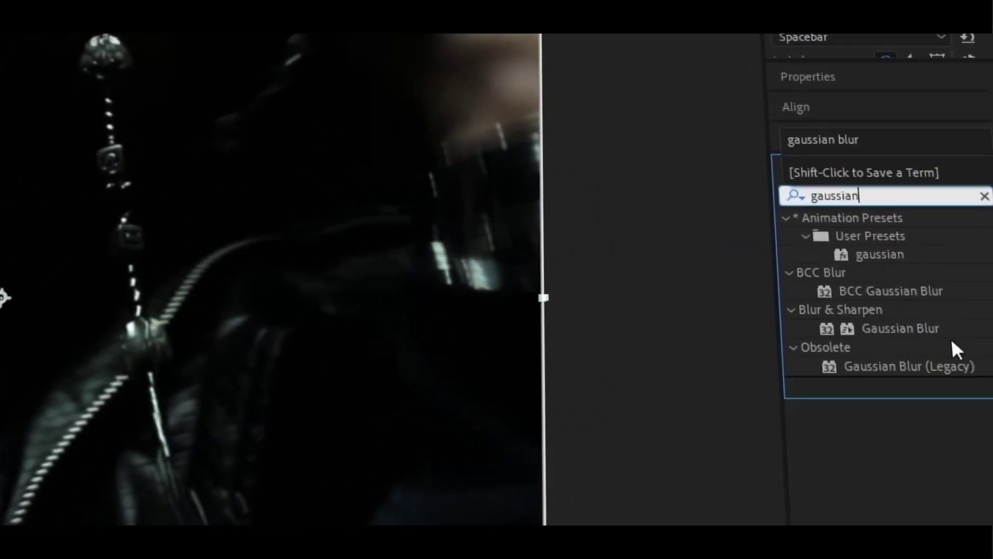
left_click(949, 334)
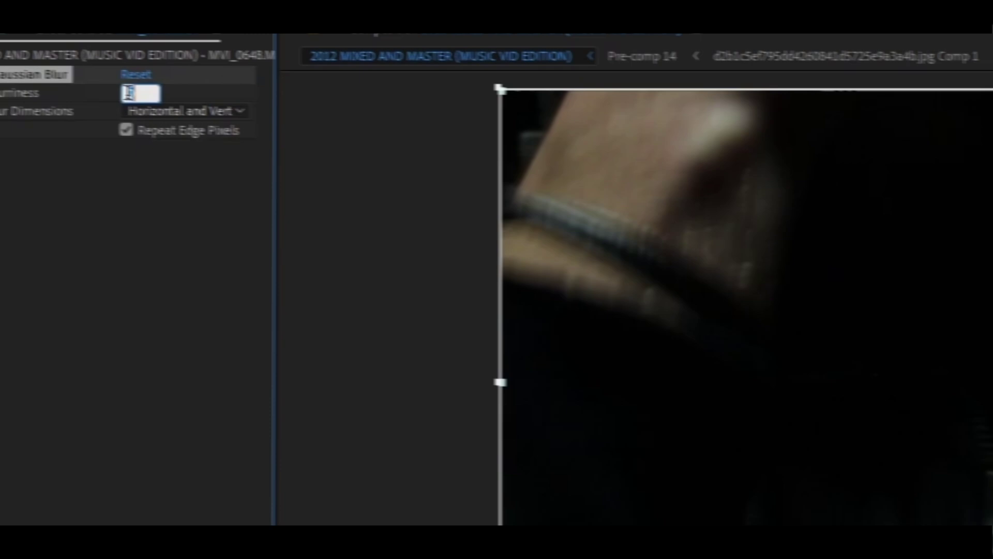
type("3.5")
key("Return")
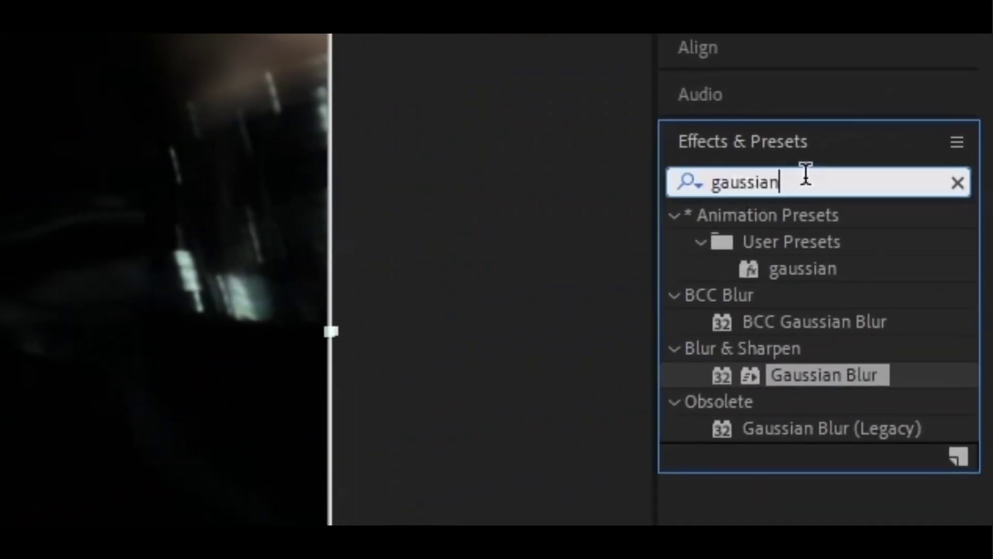
Step: Apply Fast Box Blur with Blur Radius 1.5, blurring horizontally and vertically
double_click(806, 176)
type("fast ")
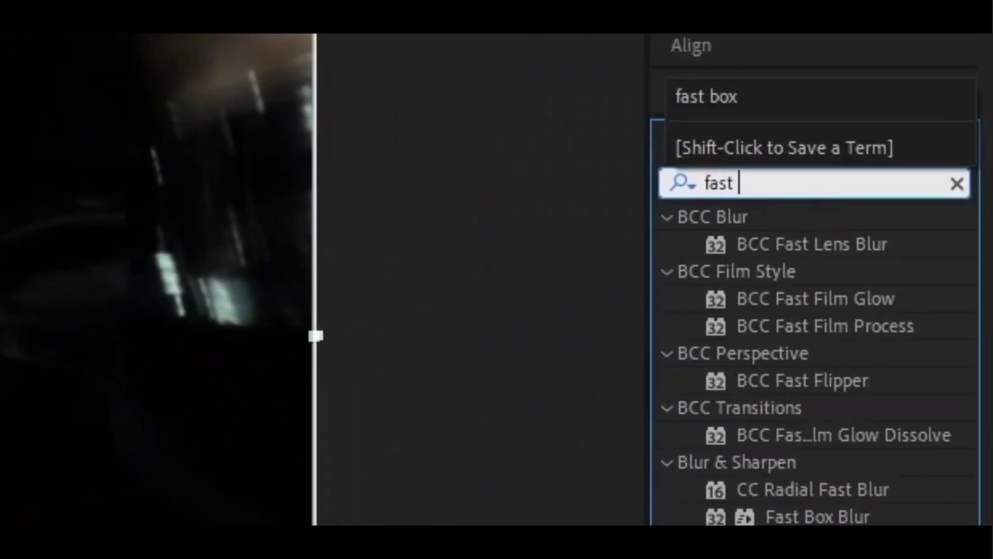
type("box")
left_click(805, 228)
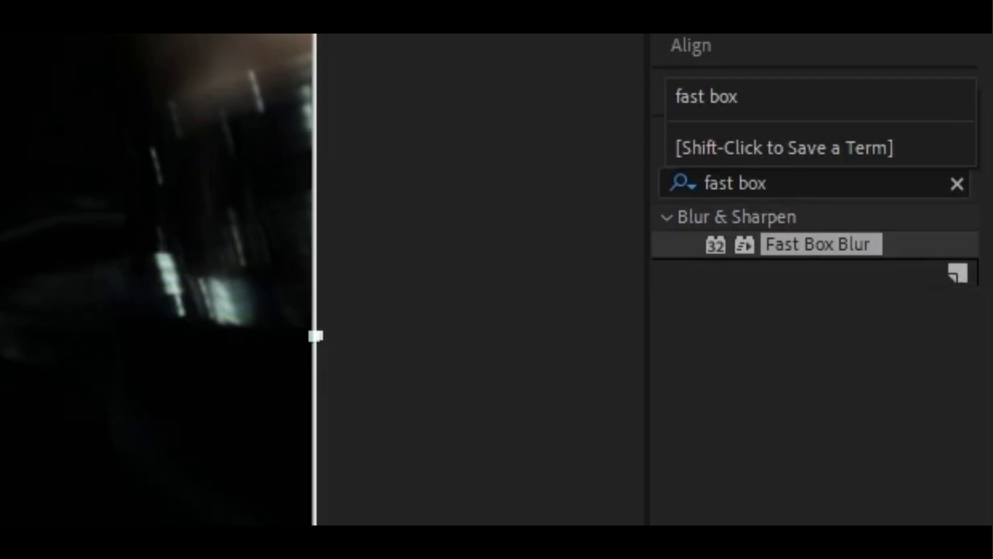
double_click(805, 227)
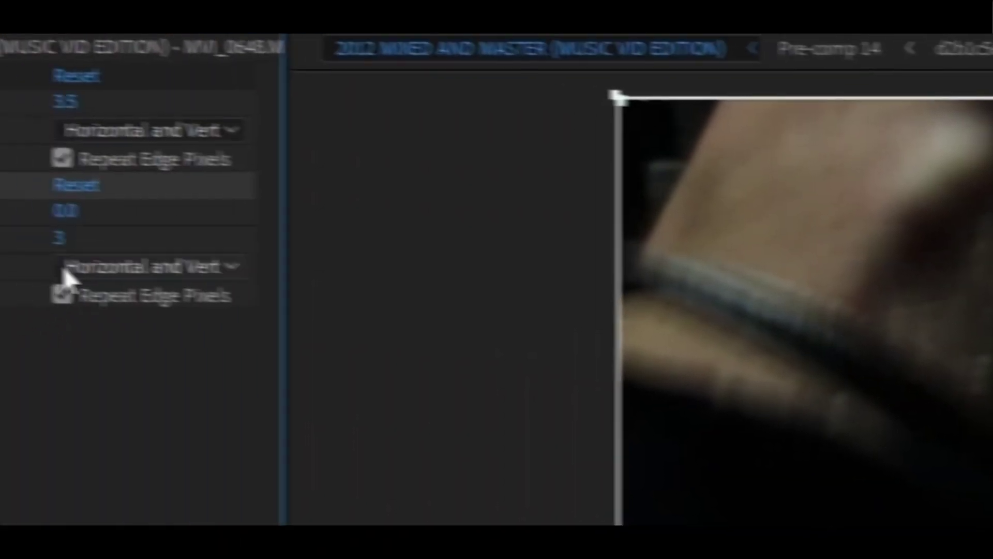
left_click(226, 229)
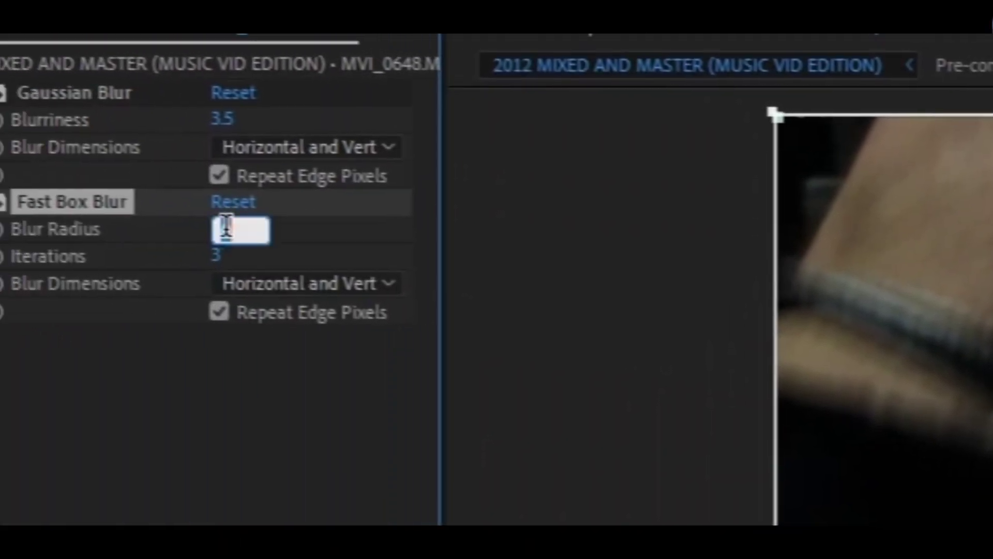
type("1.5")
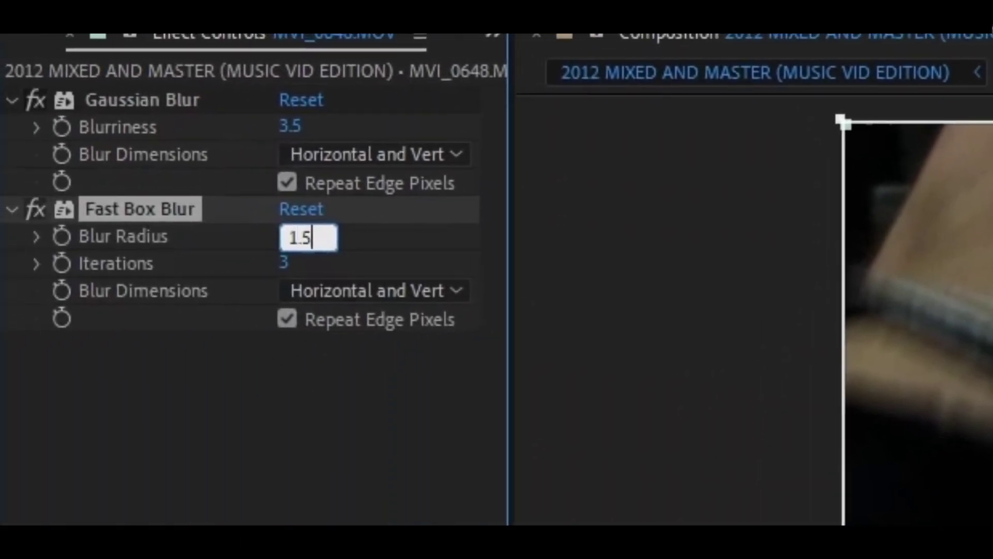
key("Return")
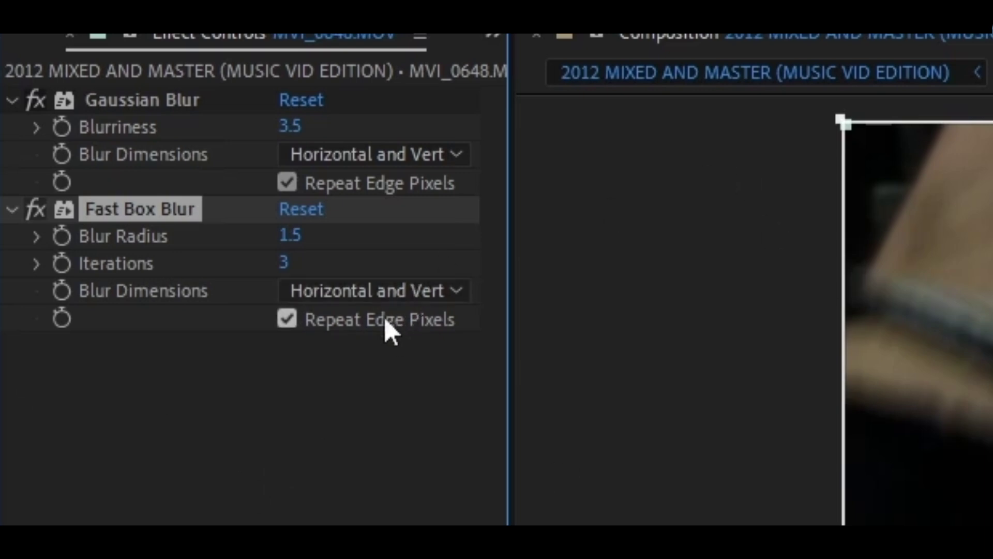
left_click(408, 292)
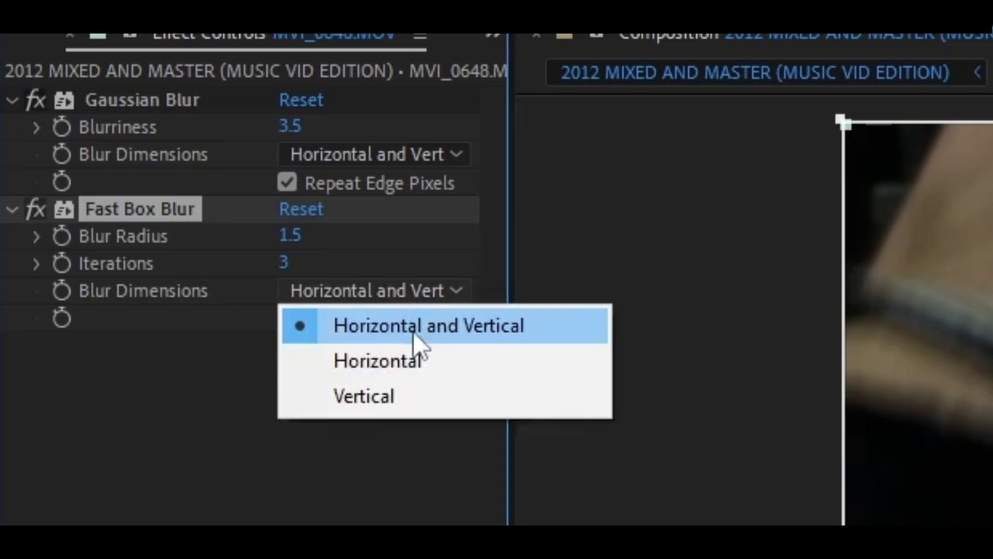
left_click(310, 492)
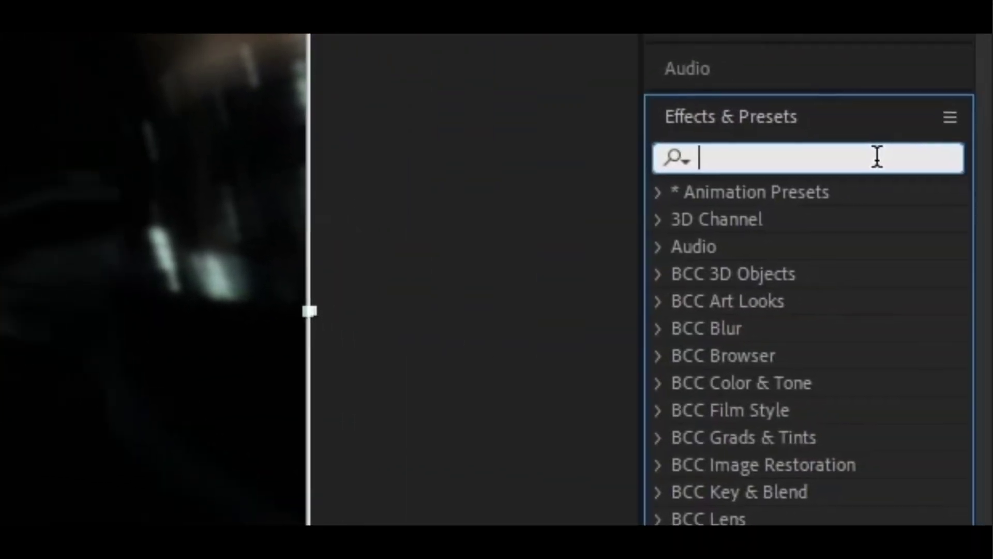
Step: Set the Unsharp Mask Amount to 80 and Radius to 4
type("unsharp")
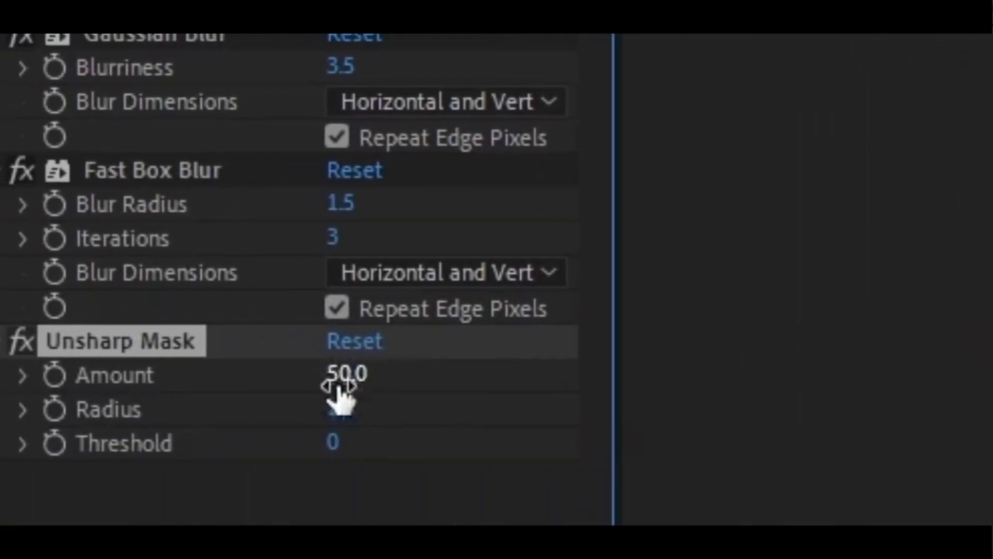
left_click(346, 374)
type("80")
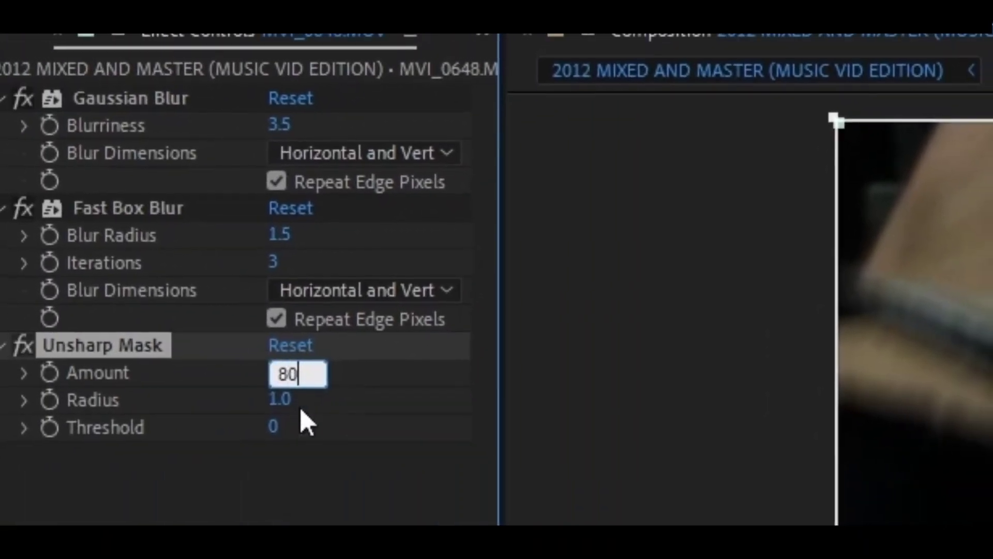
key("Return")
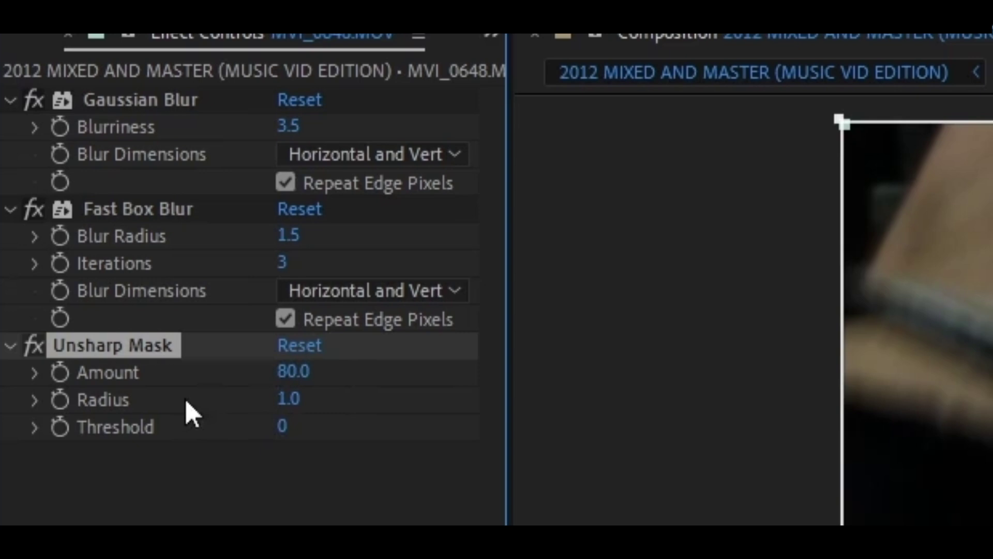
left_click(279, 398)
type("4")
key("Return")
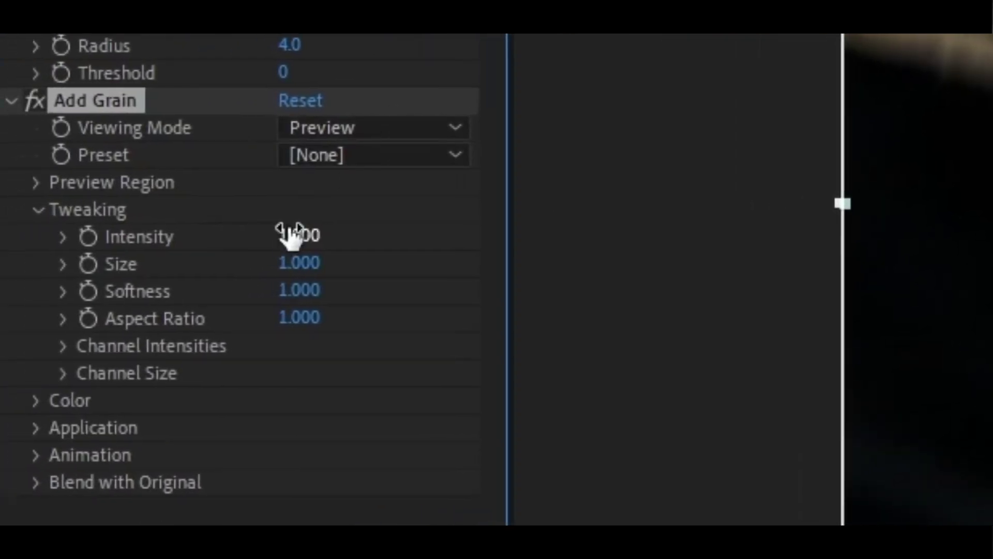
Step: Lower Add Grain Intensity to 0.2 and set Viewing Mode to Final Output
left_click(288, 234)
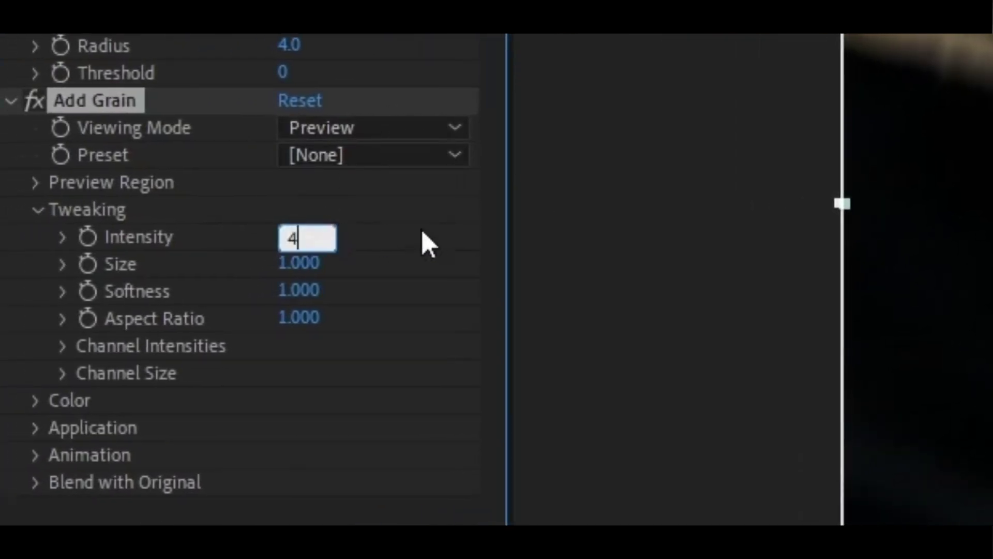
key("Return")
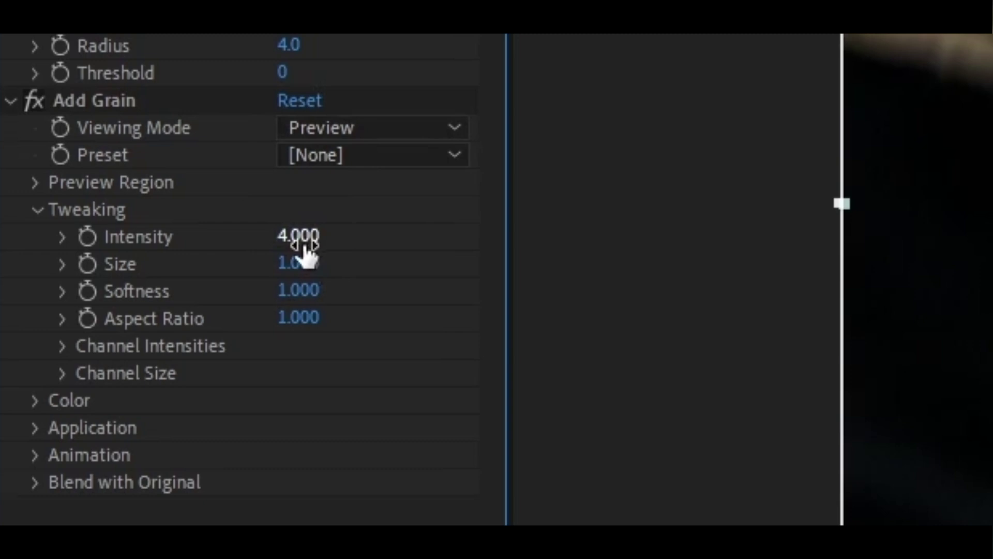
left_click(301, 235)
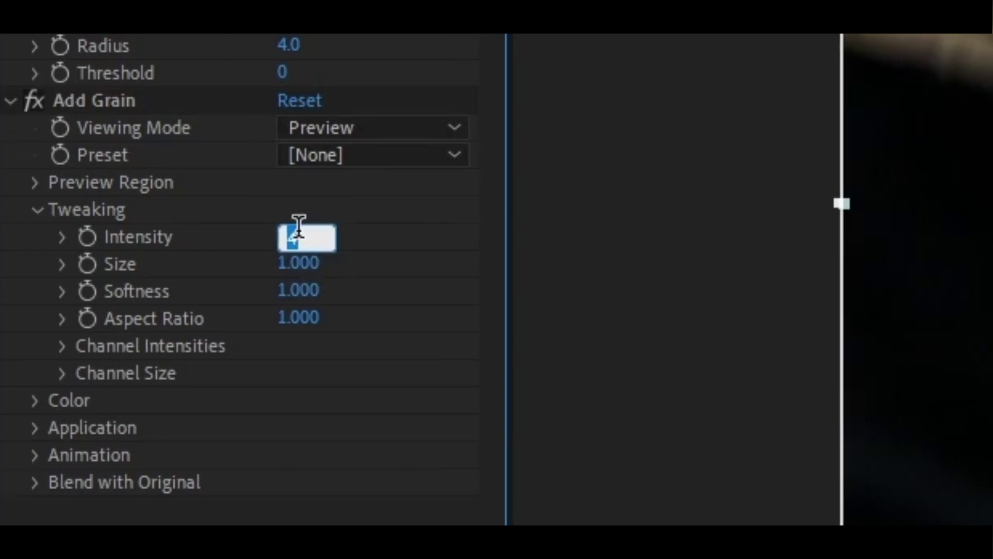
key("BackSpace")
type("0.2")
key("Return")
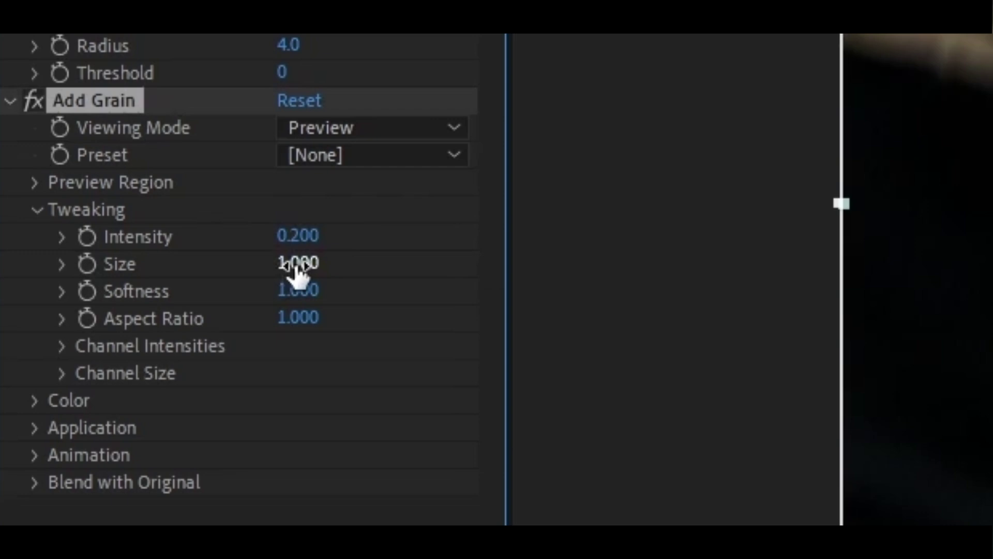
left_click(345, 130)
left_click(357, 231)
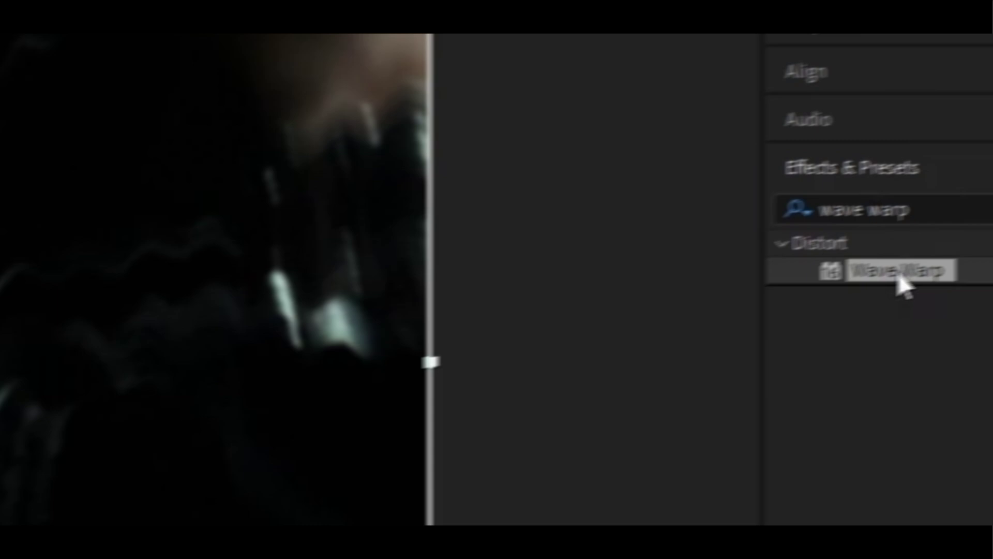
Step: Give Wave Warp a wave height and speed of 4 with the Smooth Noise wave type
key("Return")
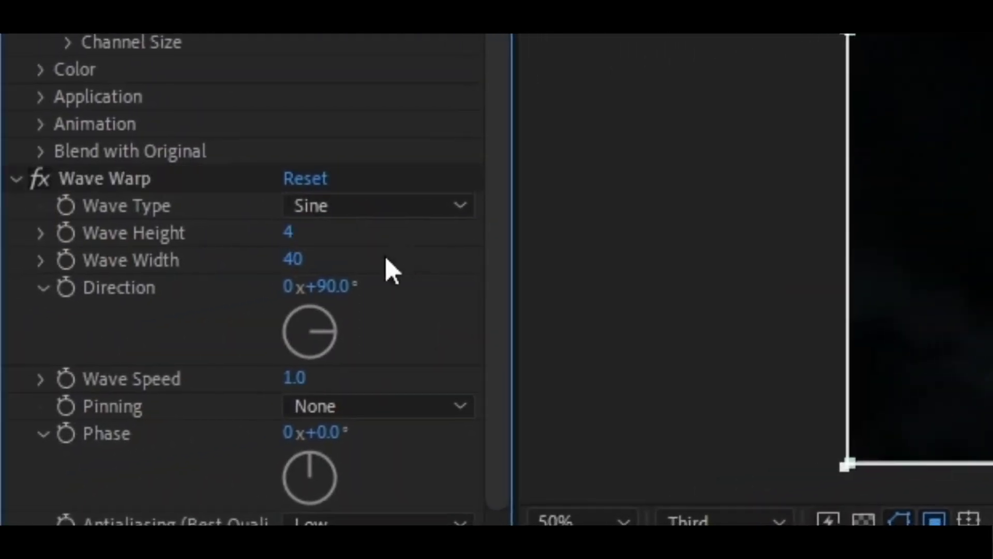
left_click(295, 378)
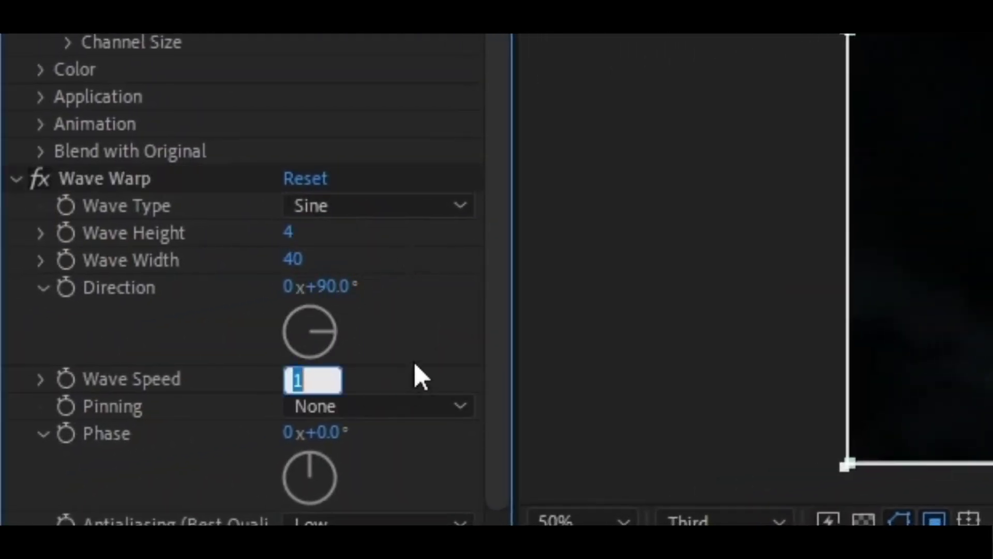
type("4")
key("Return")
left_click(433, 208)
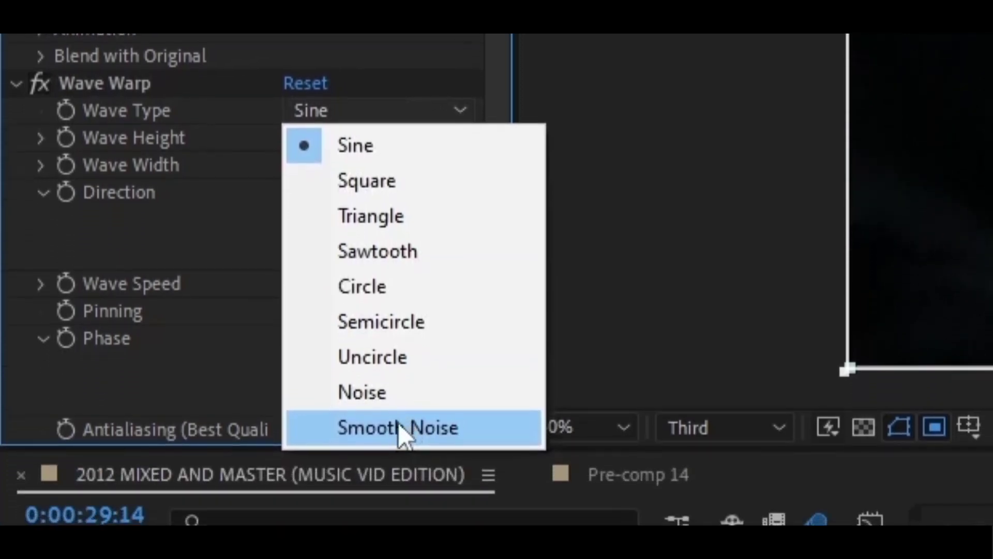
left_click(398, 427)
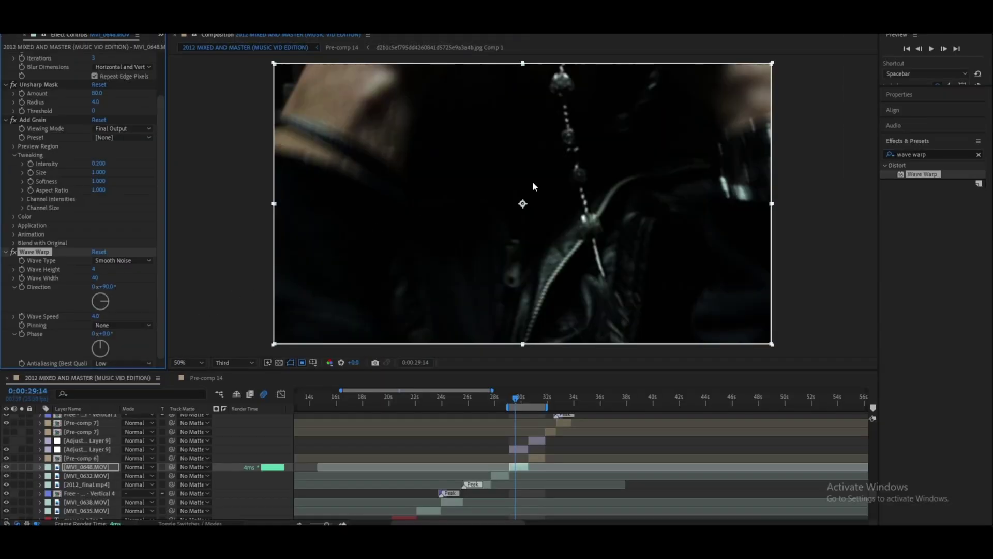
Step: Apply Solid Composite and set its colour to green (29B309)
double_click(915, 155)
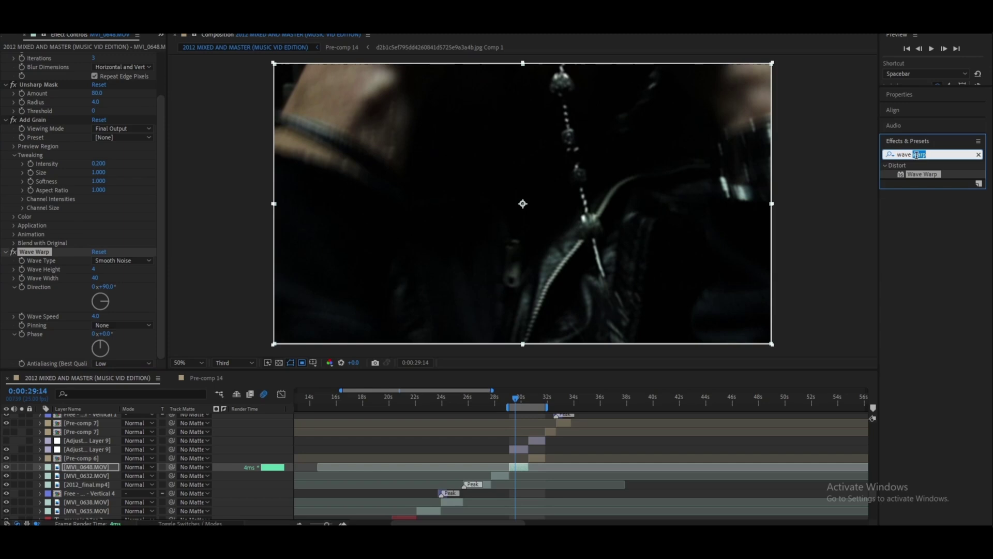
type("solid")
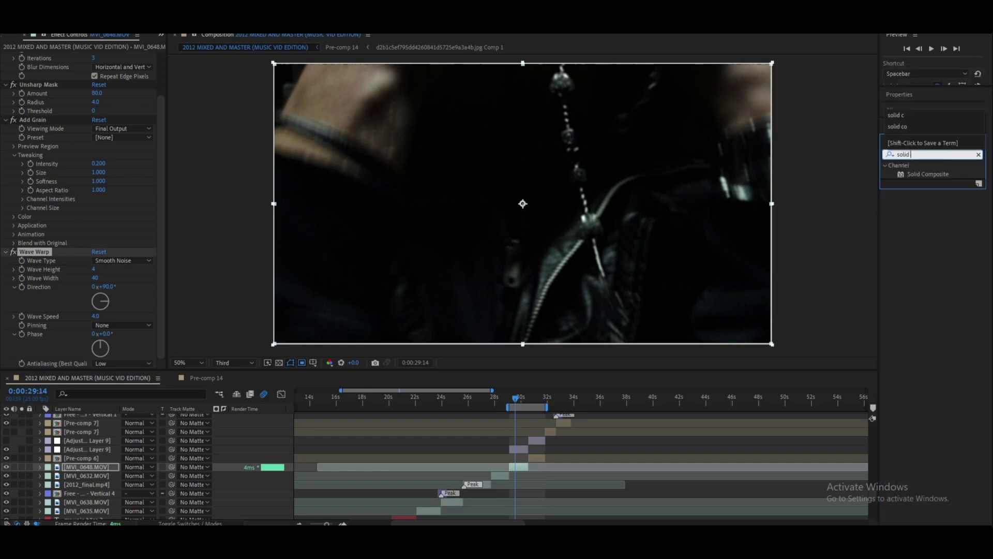
type(" co")
key("Return")
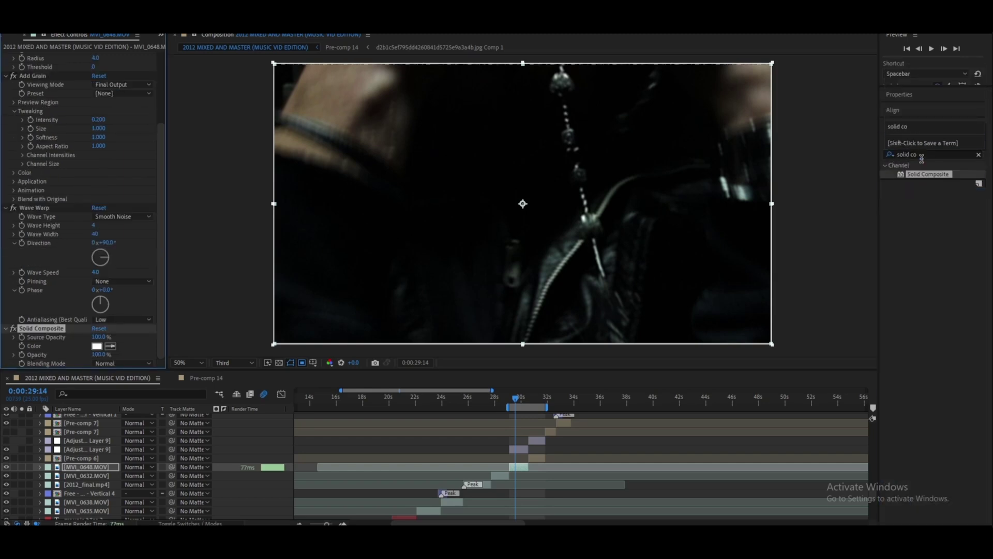
left_click(97, 346)
left_click(203, 309)
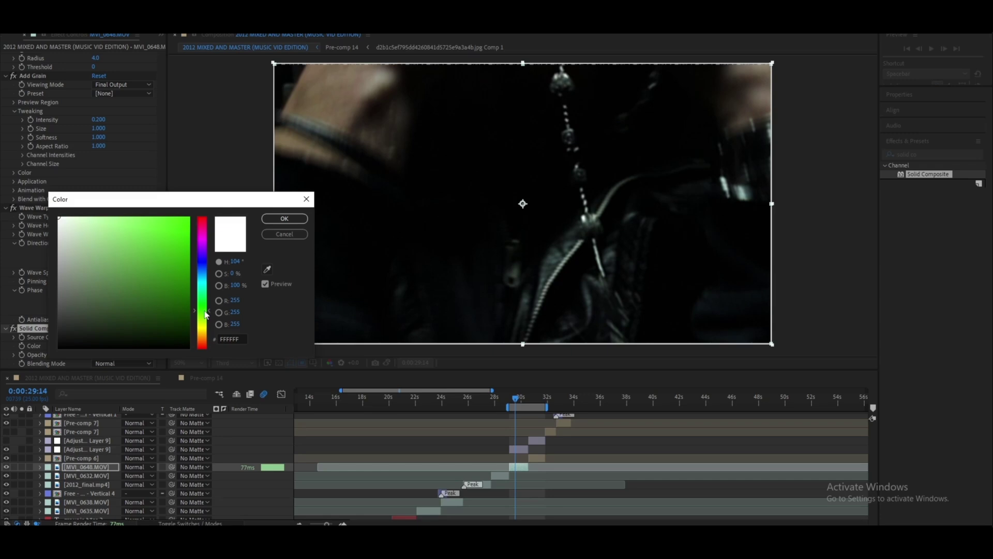
left_click(181, 282)
left_click(283, 219)
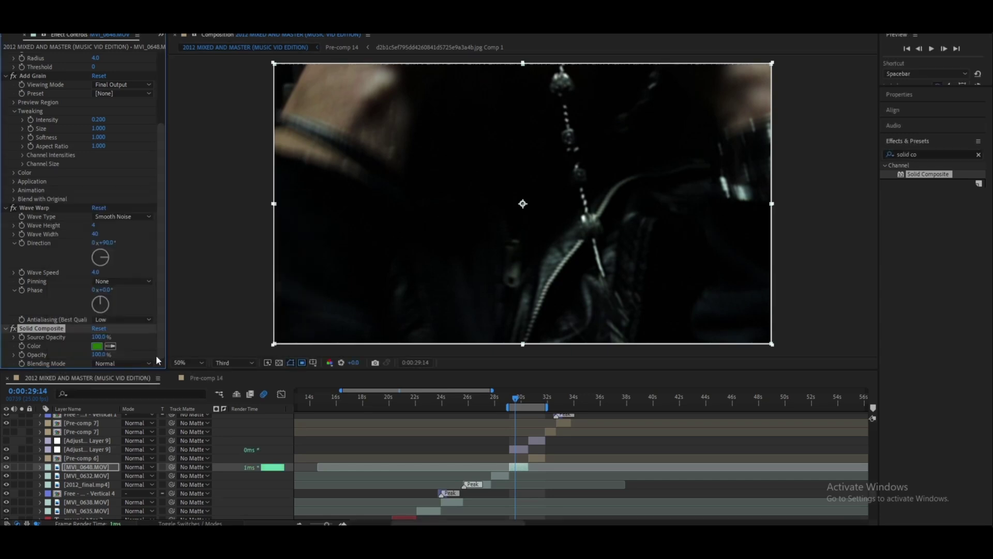
Step: Set the Solid Composite blending mode to Luminosity and scrub to preview the green look
left_click(118, 363)
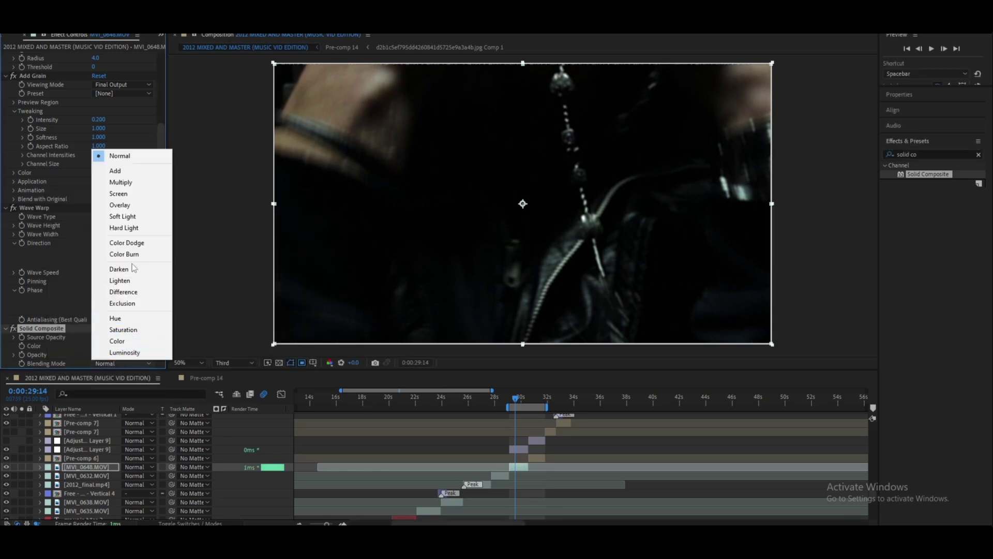
left_click(133, 352)
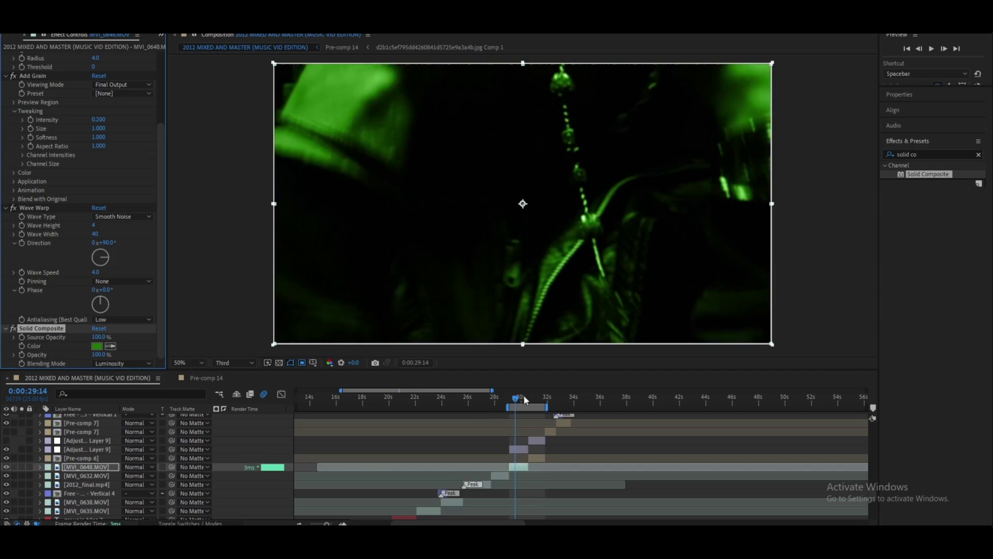
left_click_drag(525, 400, 518, 399)
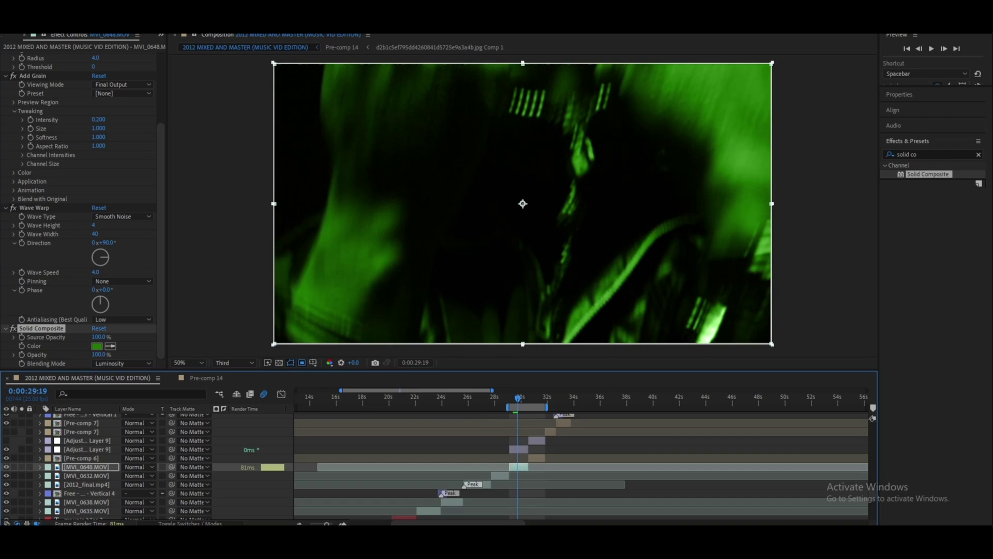
double_click(934, 154)
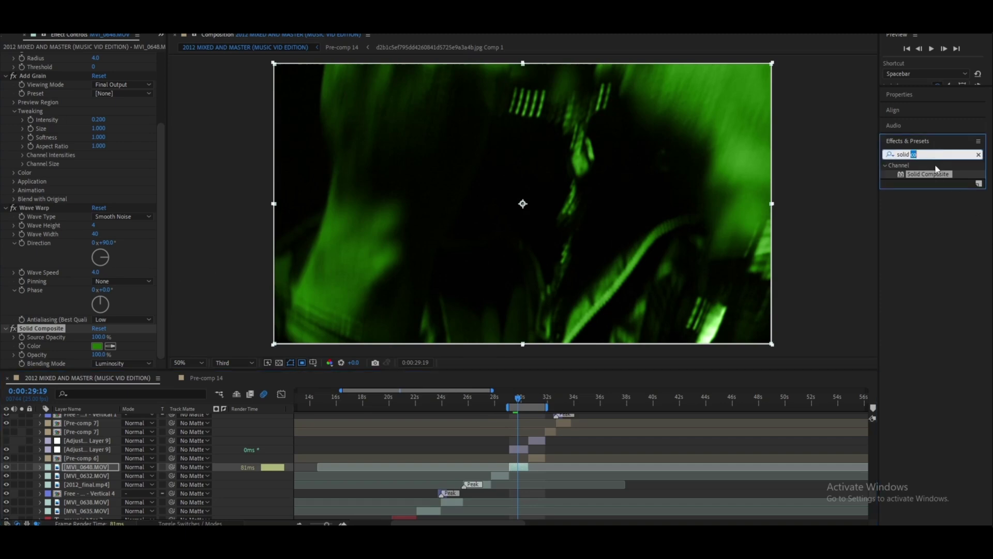
Step: Apply the Minimax effect to the green clip
key("ctrl+a")
key("BackSpace")
type("minimax")
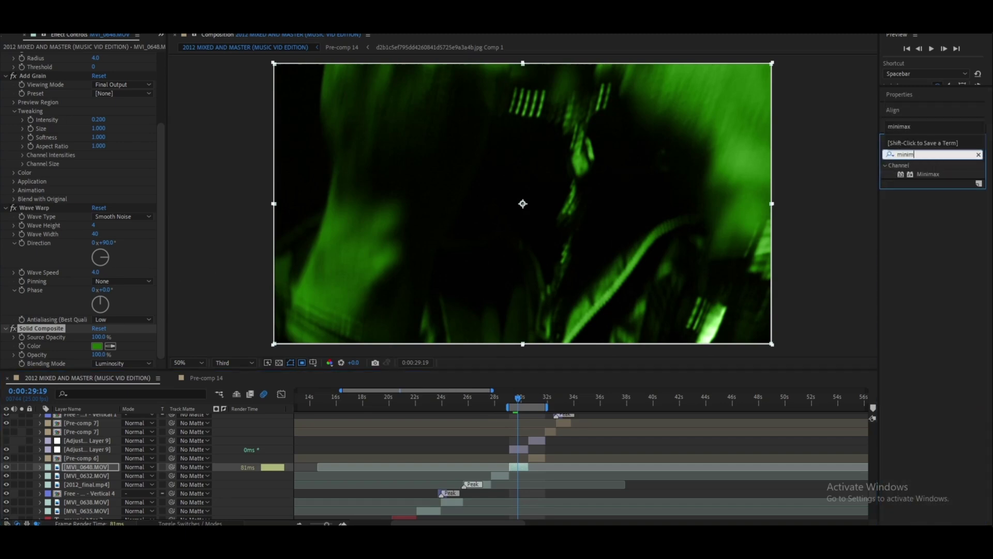
double_click(932, 172)
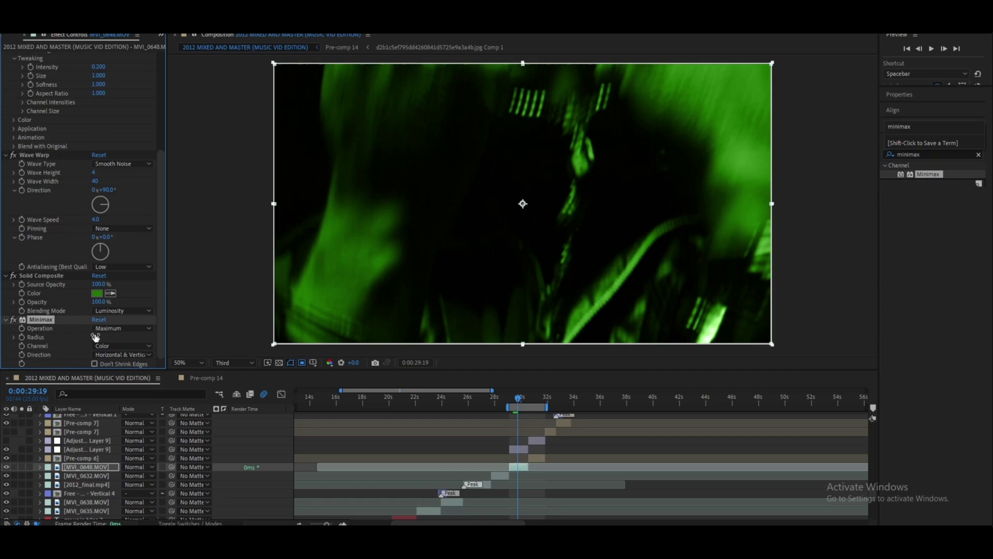
left_click(119, 344)
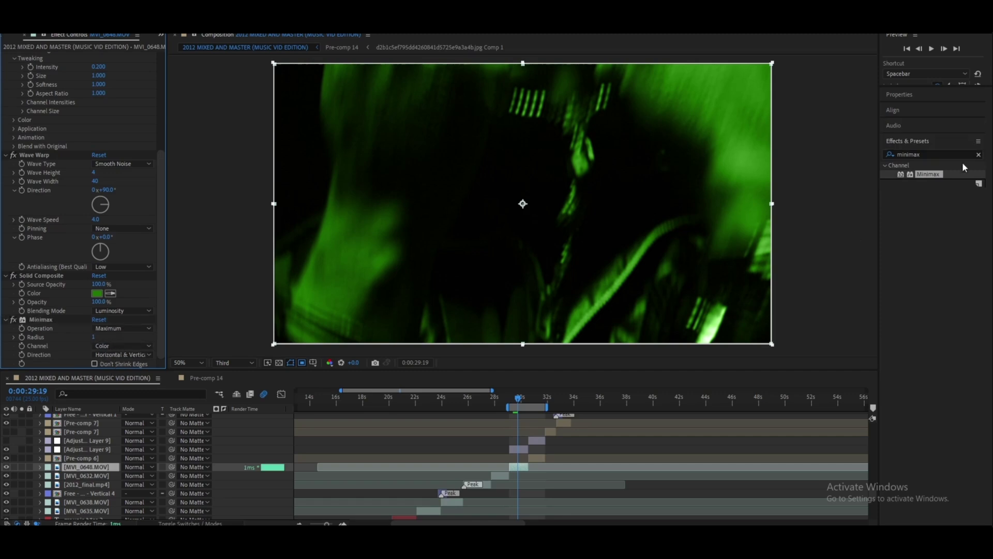
Step: Apply the Noise effect with Amount of Noise at 20%, then clear the search
left_click(980, 156)
left_click(980, 155)
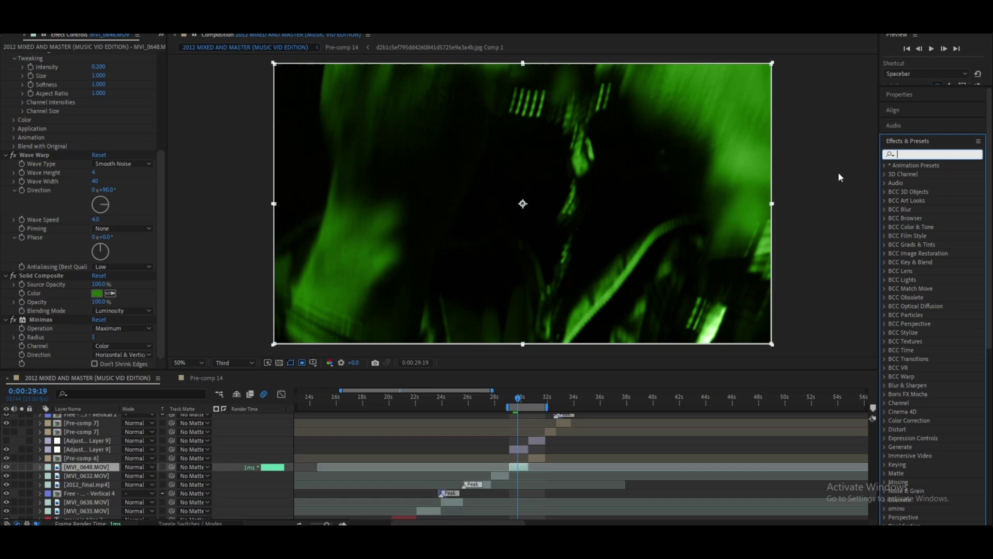
type("noise")
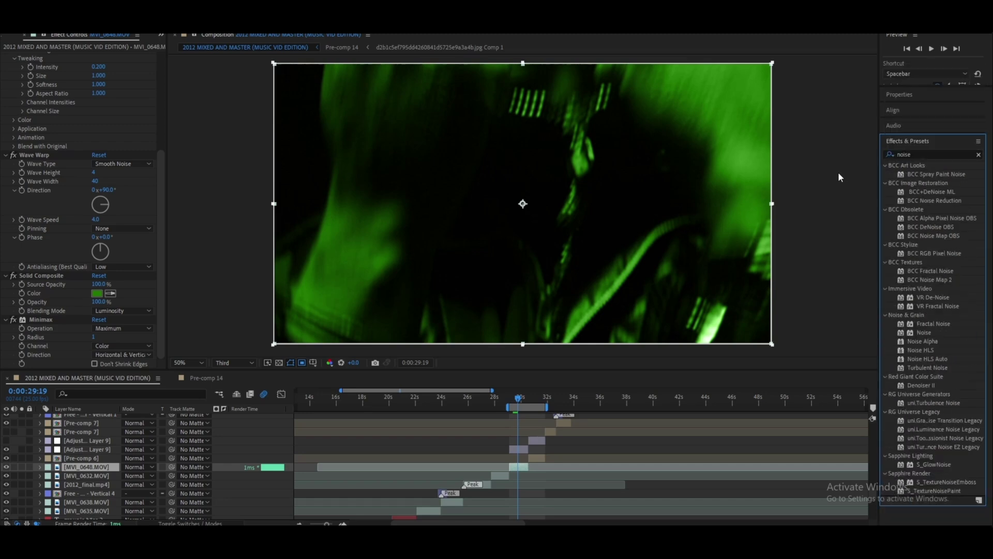
double_click(924, 332)
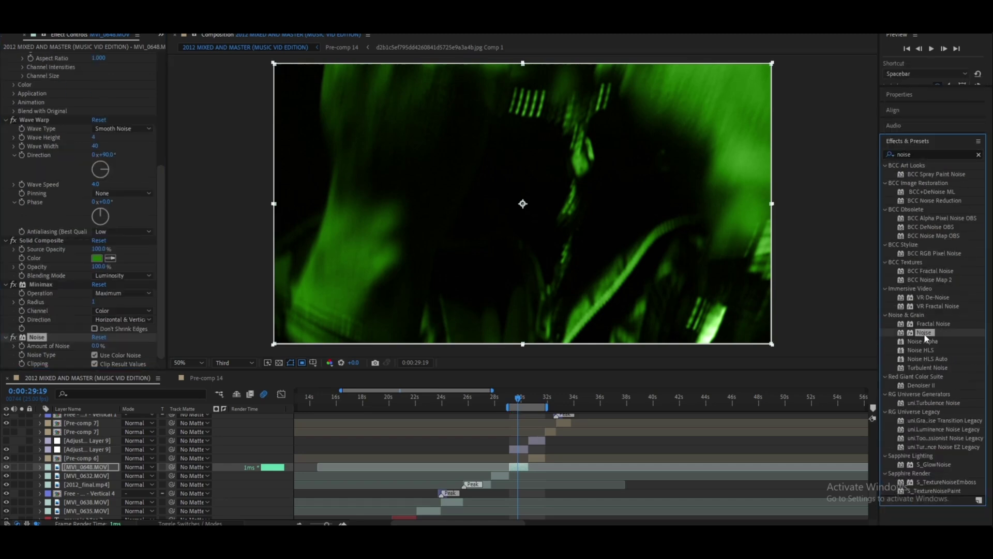
left_click(96, 346)
type("2")
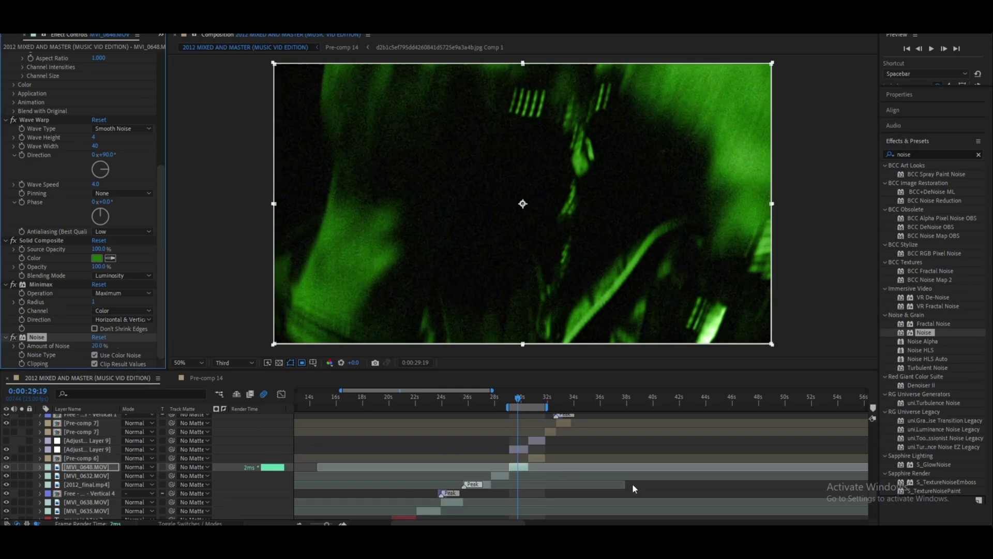
left_click(976, 155)
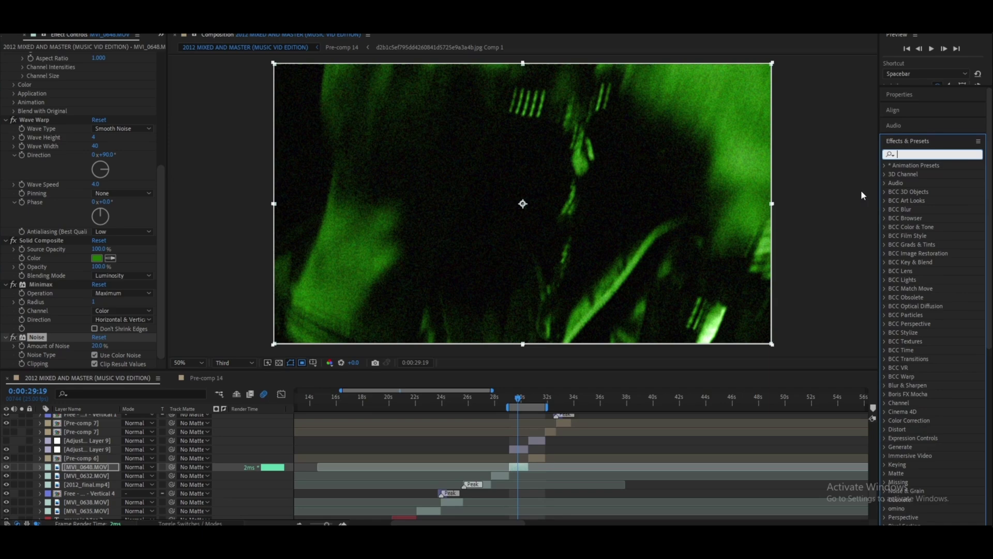
Step: Apply Venetian Blinds at 6% completion, 90° direction, width 5 and feather 1.0
type("venetian blinds")
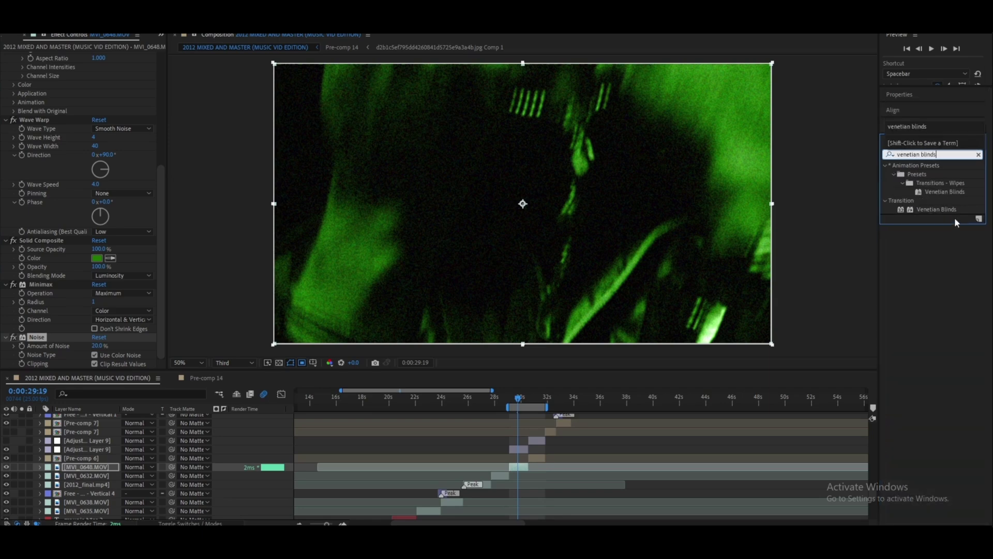
double_click(936, 209)
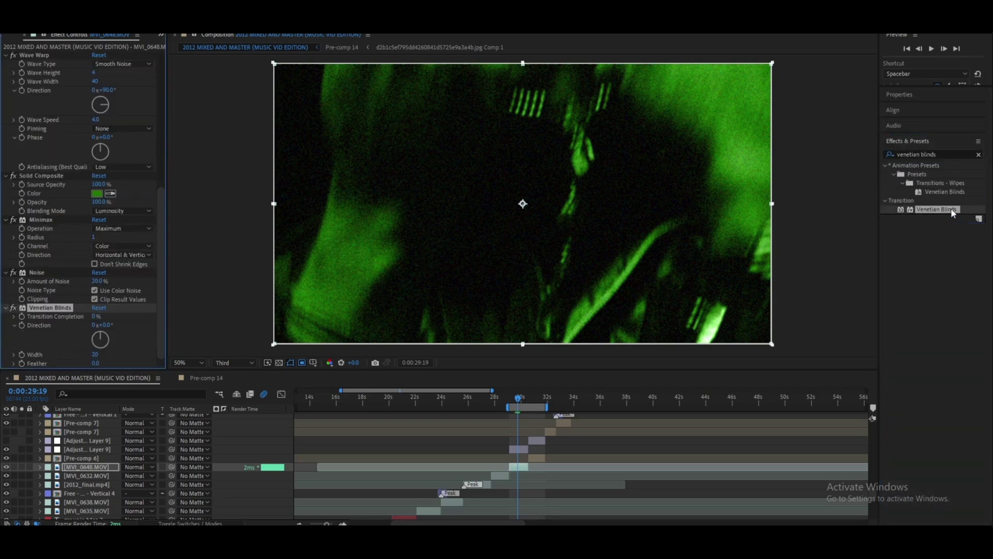
left_click(100, 317)
type("6")
key("Return")
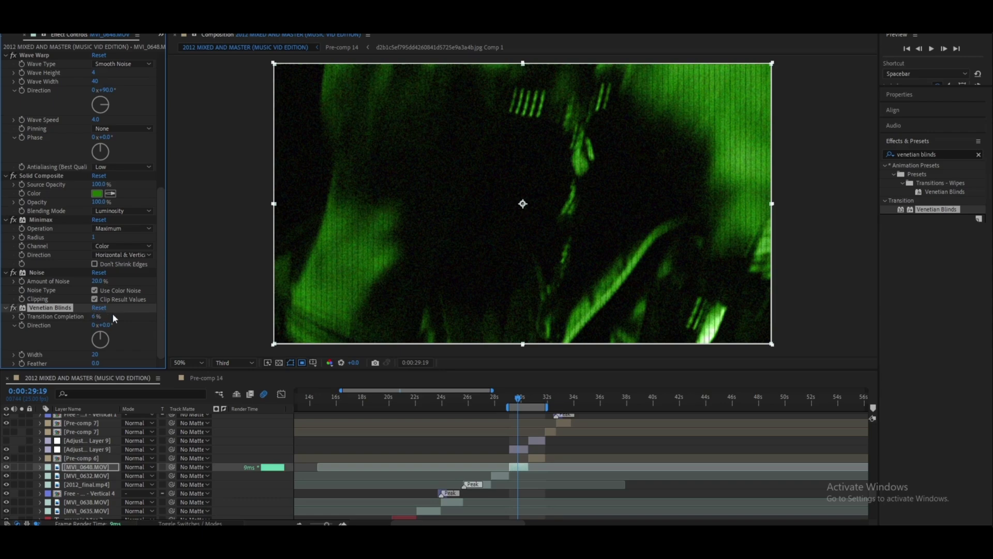
left_click(106, 324)
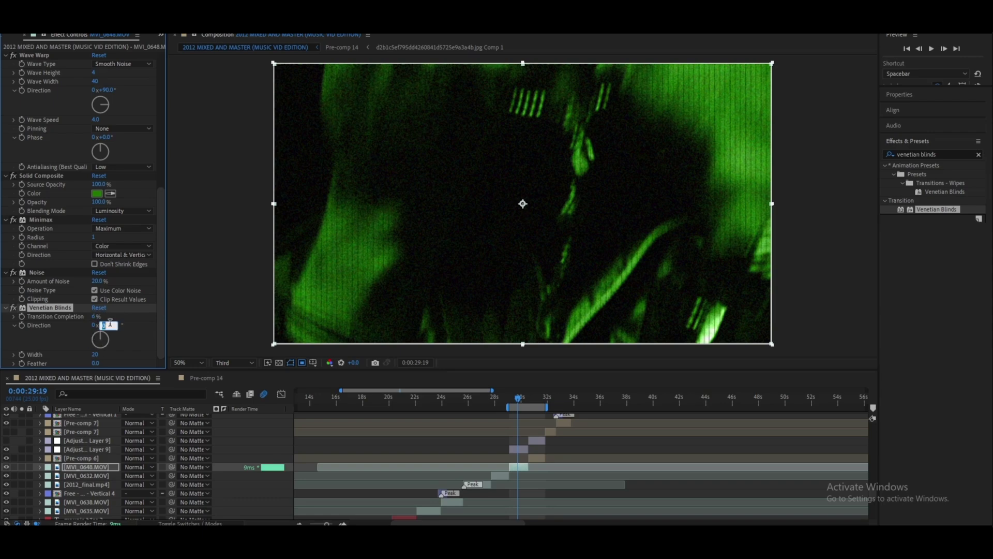
left_click(126, 345)
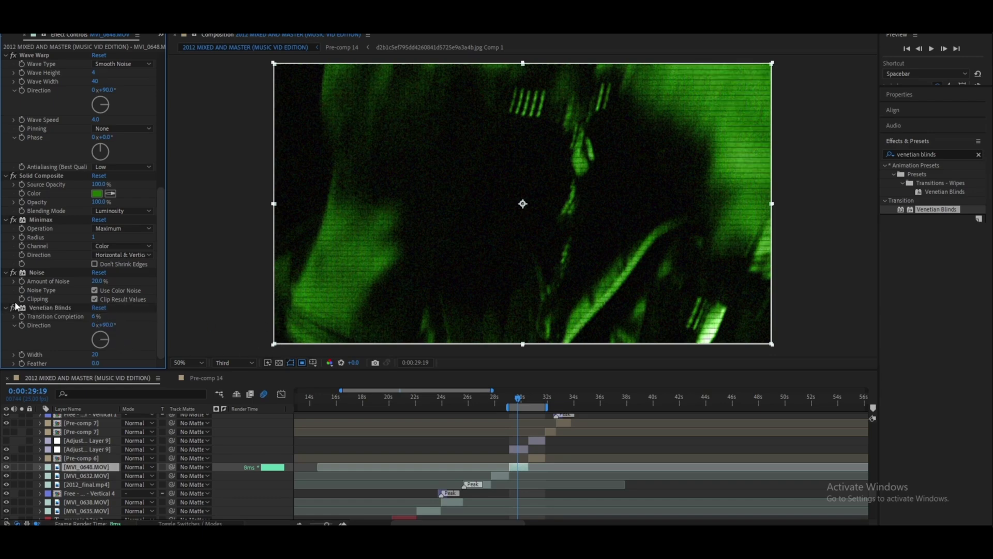
left_click(95, 354)
key("Return")
left_click_drag(96, 364, 123, 361)
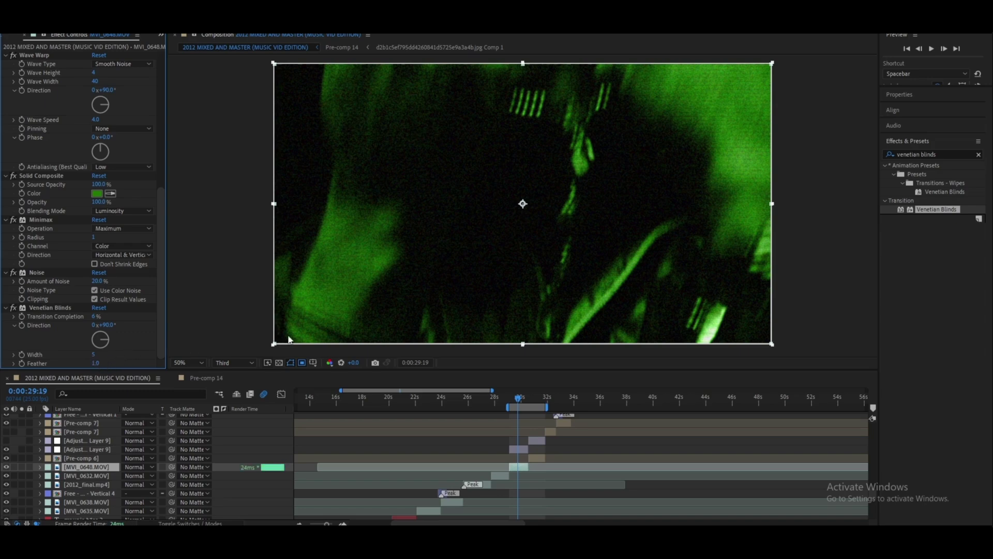
Step: Apply Curves and bend it into an S-curve for extra contrast
key("ctrl+f")
type("curves")
left_click_drag(925, 209, 173, 303)
left_click_drag(45, 309, 52, 314)
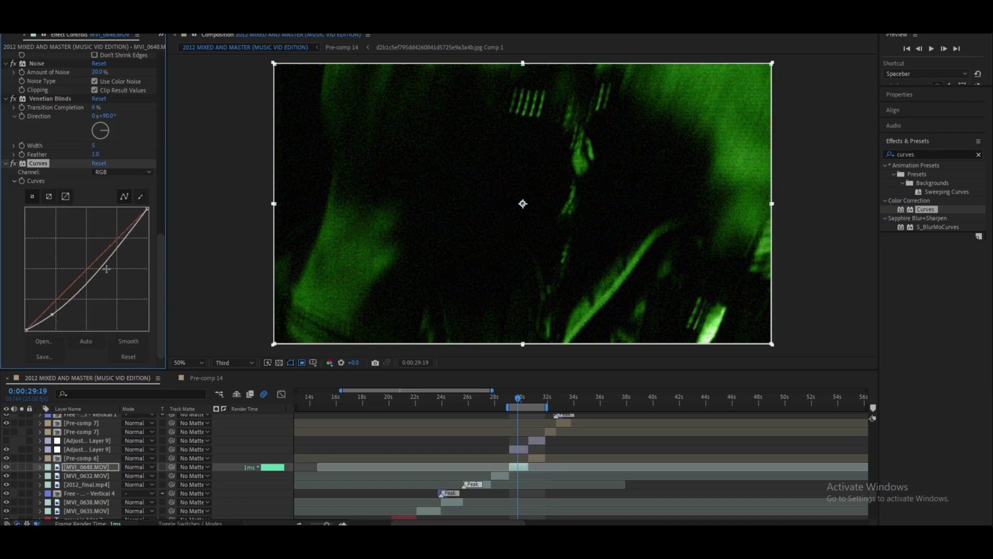
left_click_drag(107, 268, 87, 245)
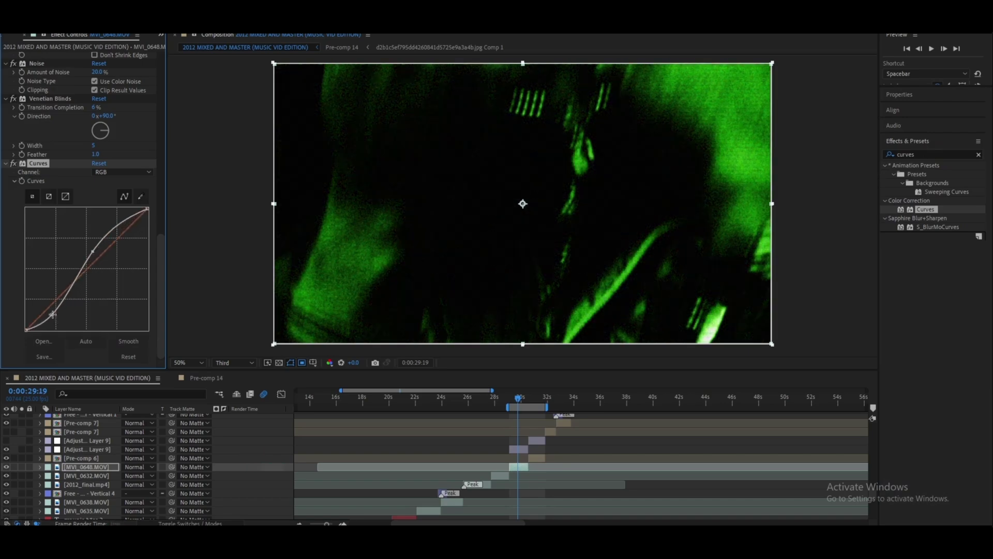
left_click_drag(47, 307, 52, 313)
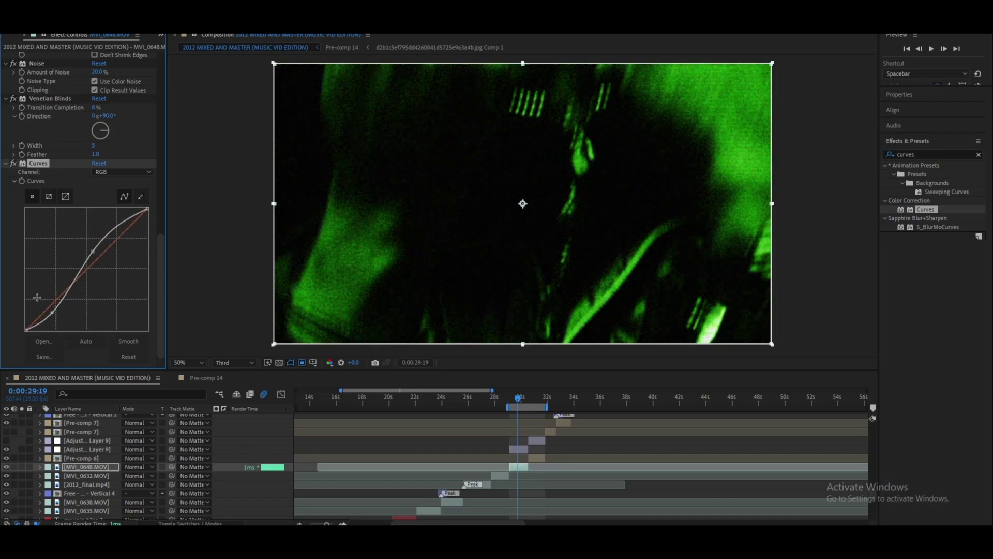
left_click_drag(520, 397, 518, 404)
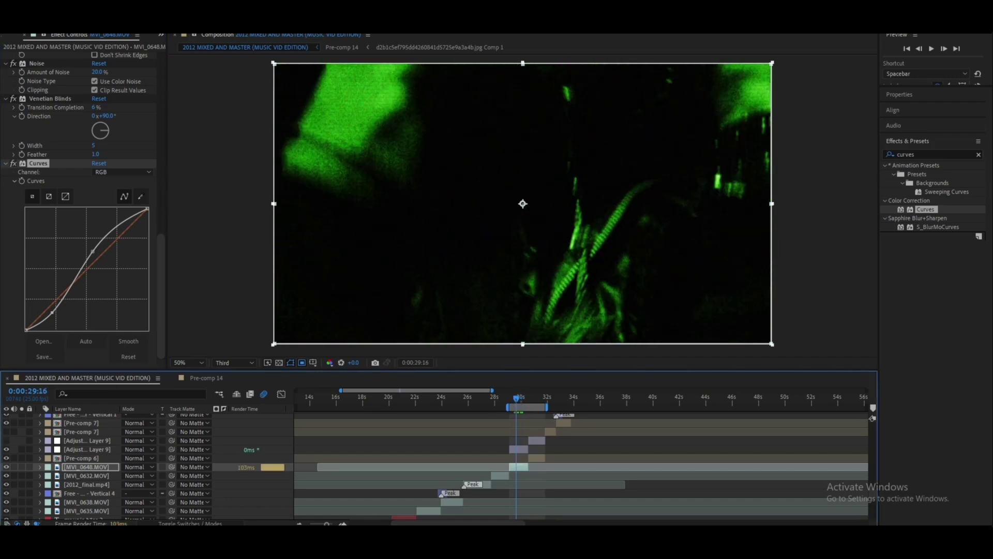
Step: Apply Hue/Saturation and lower Master Saturation to -62
left_click(945, 155)
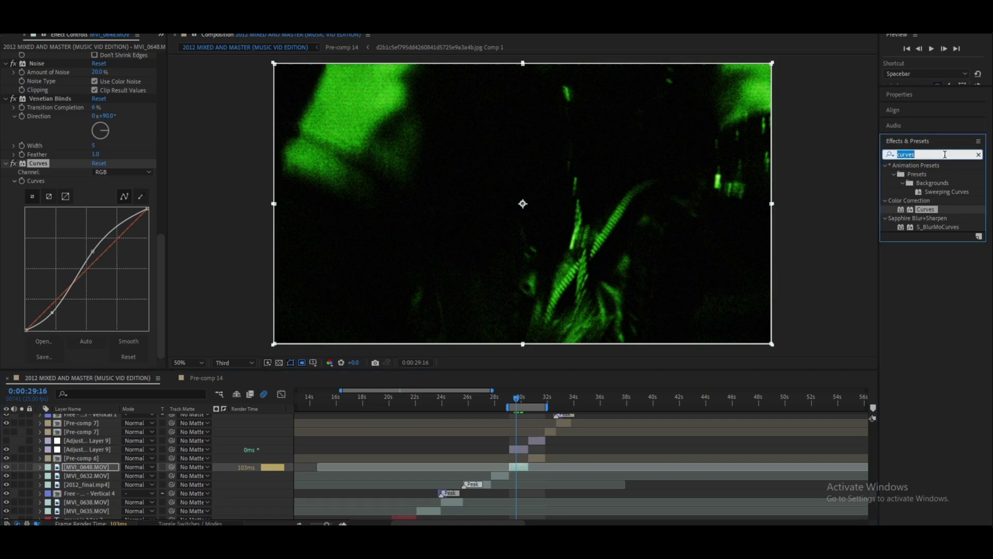
type("hue/")
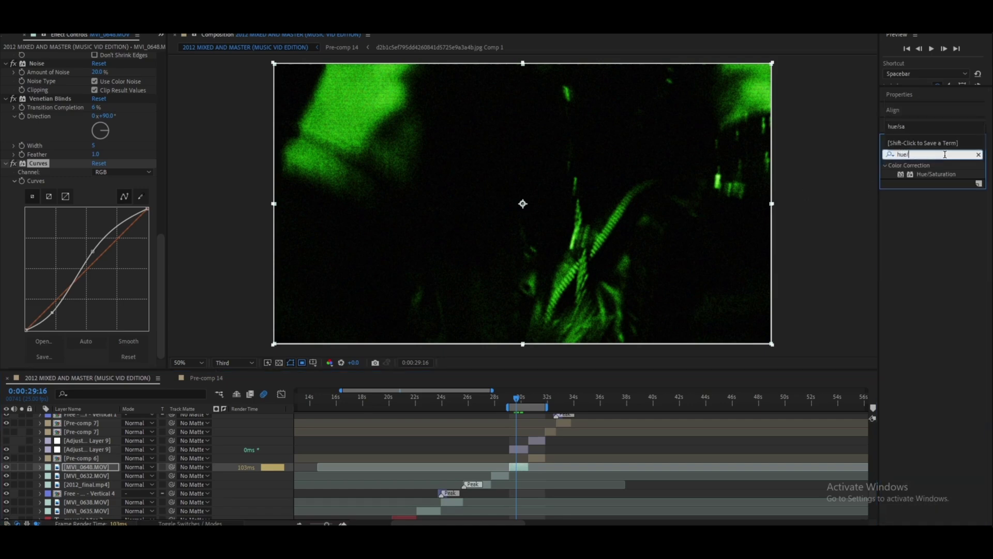
left_click_drag(936, 174, 536, 241)
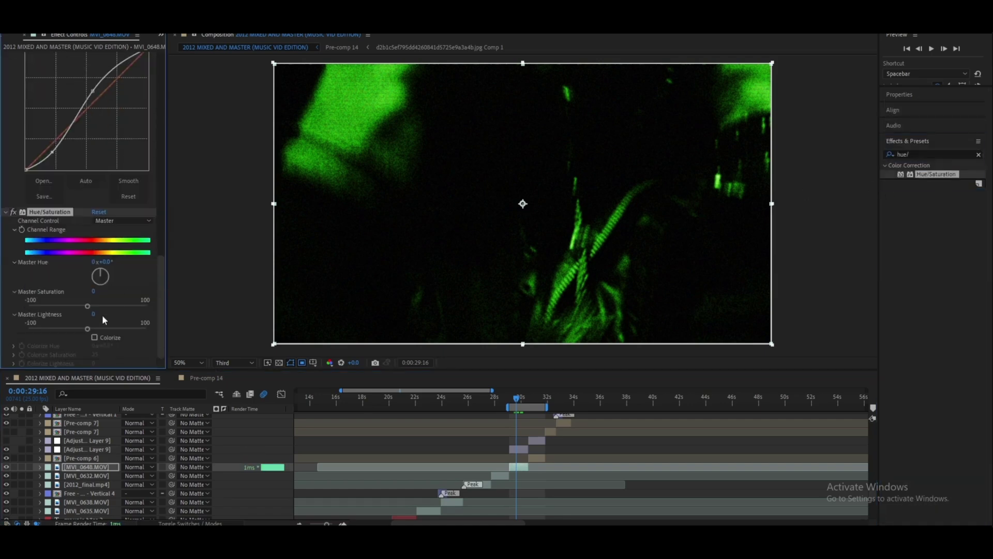
left_click_drag(93, 291, 61, 294)
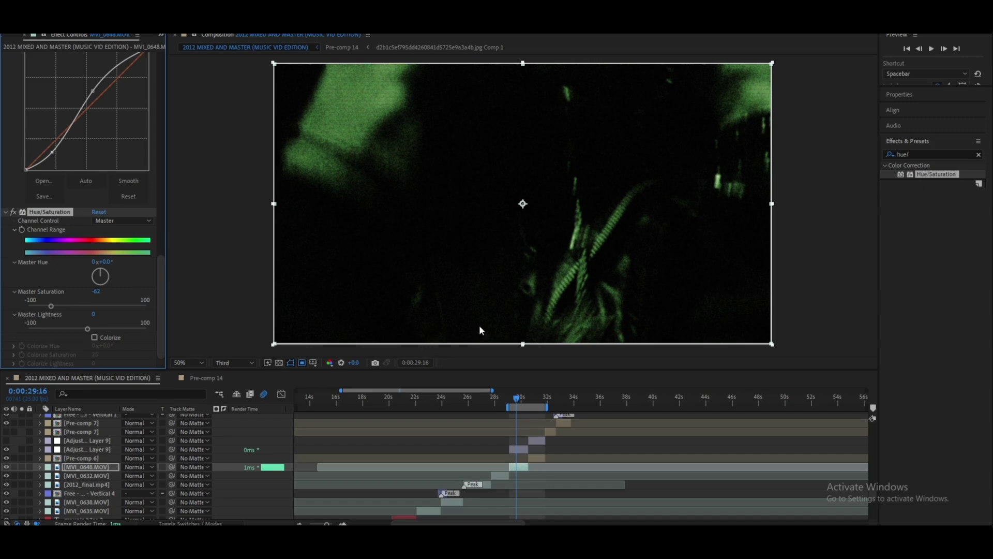
Step: Apply CC Vignette to the clip and raise its Amount to darken the edges
left_click(967, 154)
type("cc vi")
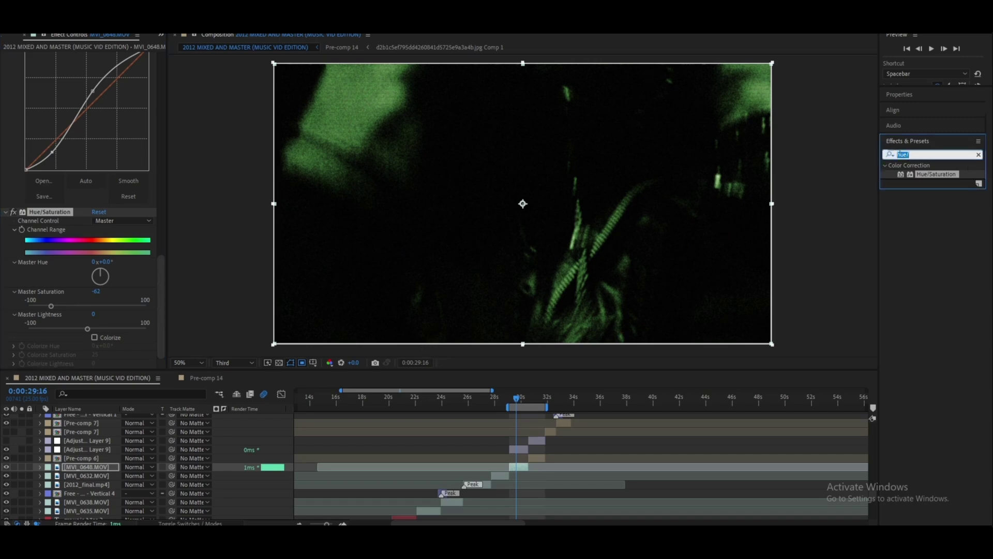
type("gn")
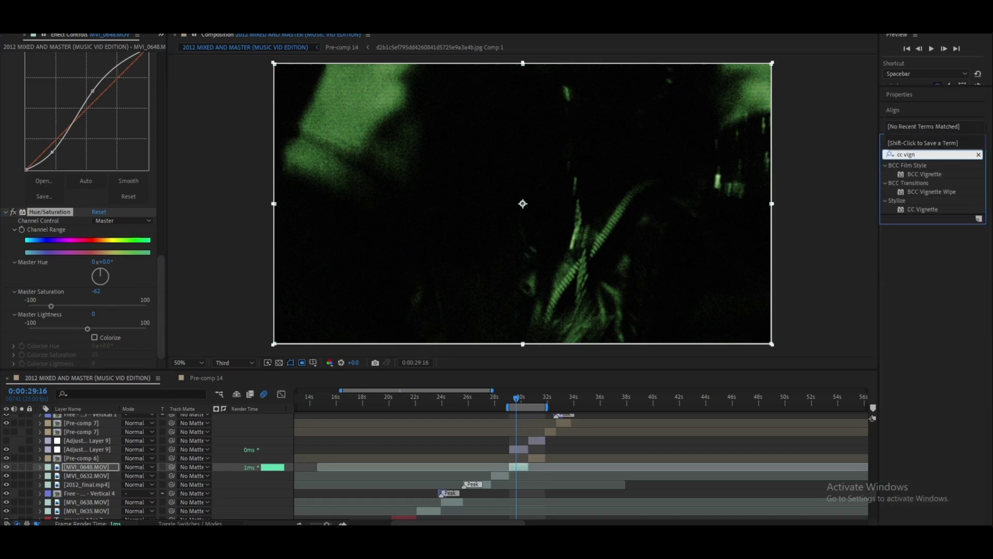
double_click(960, 209)
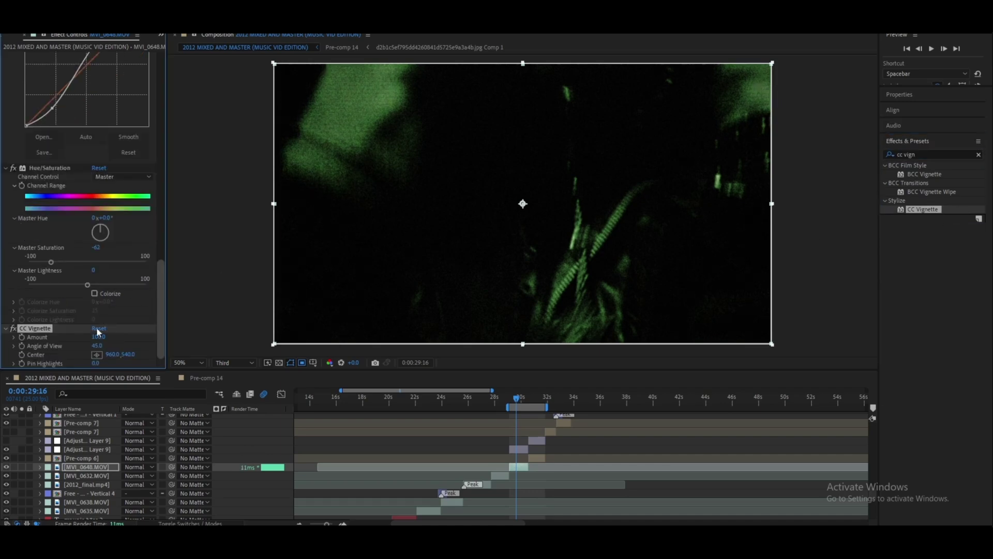
left_click_drag(101, 337, 192, 332)
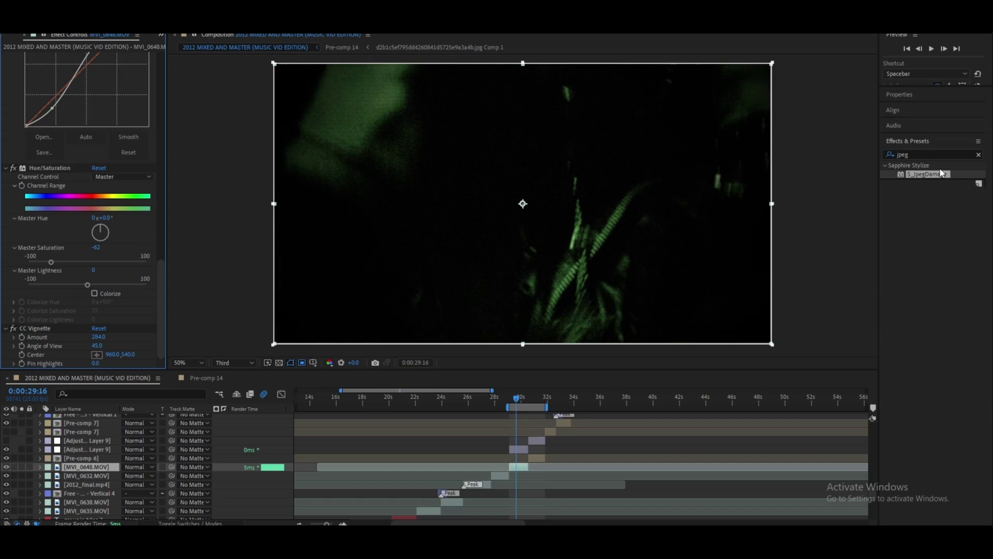
Step: Apply S_JpegDamage to the clip with Quality 0.2 and Res Factor 2
double_click(940, 175)
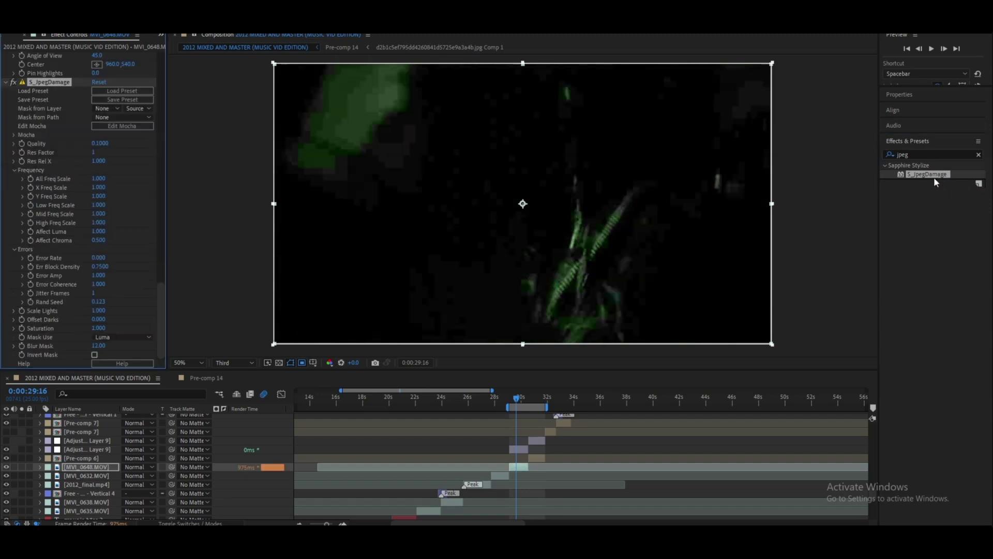
left_click(101, 143)
key("BackSpace")
type("2")
key("Return")
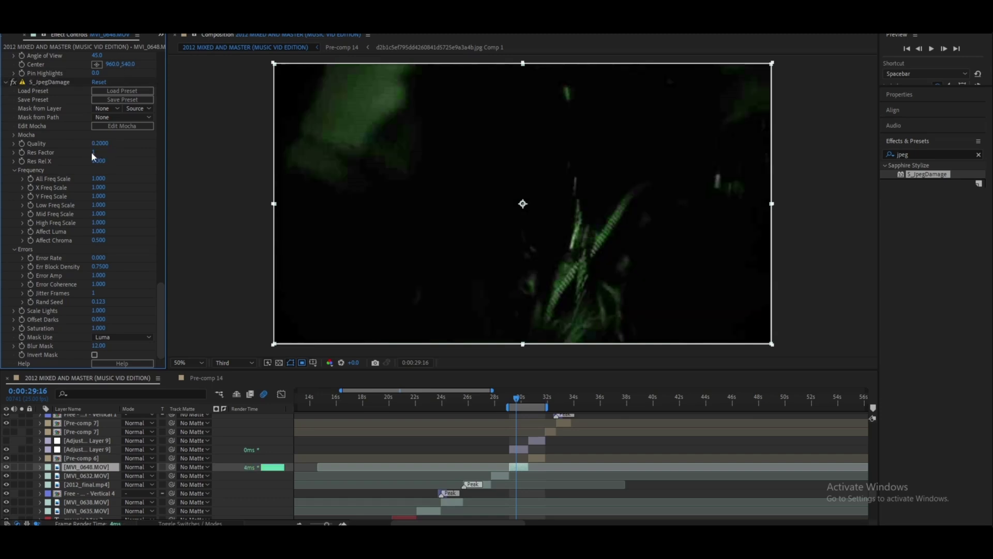
left_click_drag(94, 152, 119, 164)
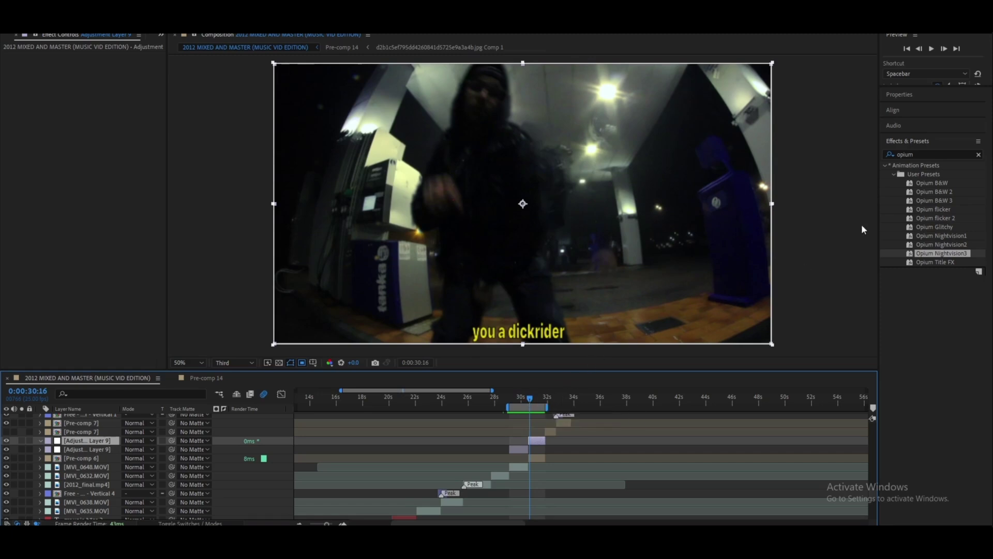
double_click(933, 191)
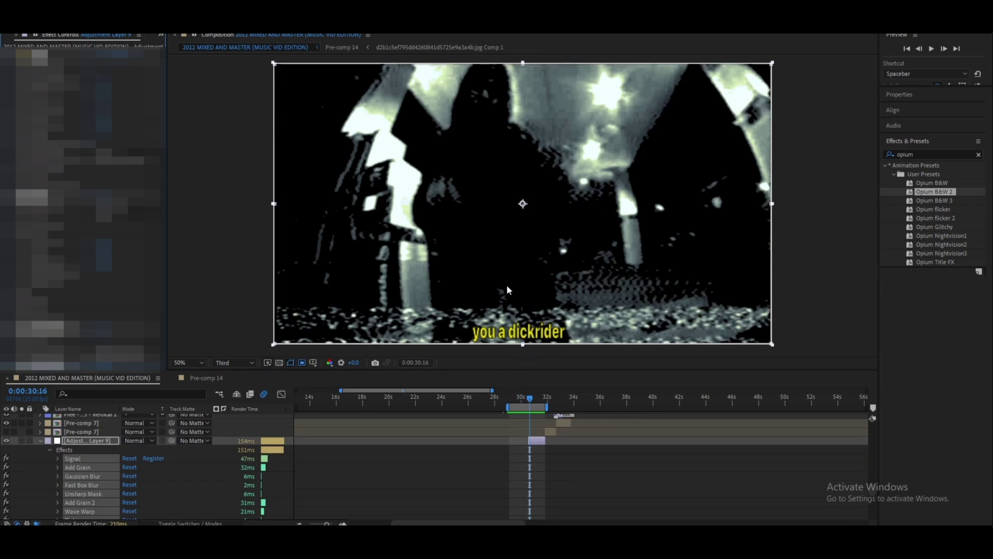
key("ctrl+z")
left_click(206, 377)
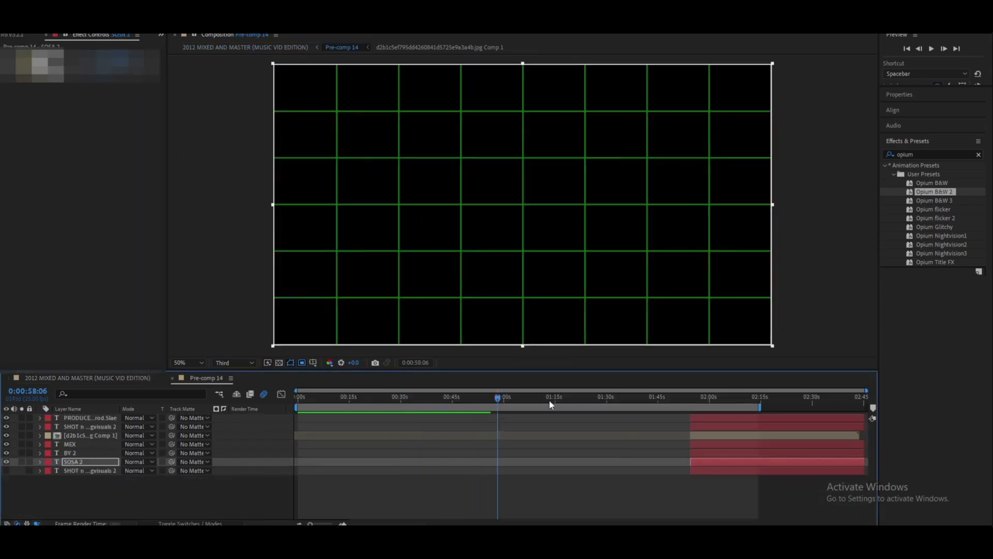
left_click_drag(551, 405, 699, 402)
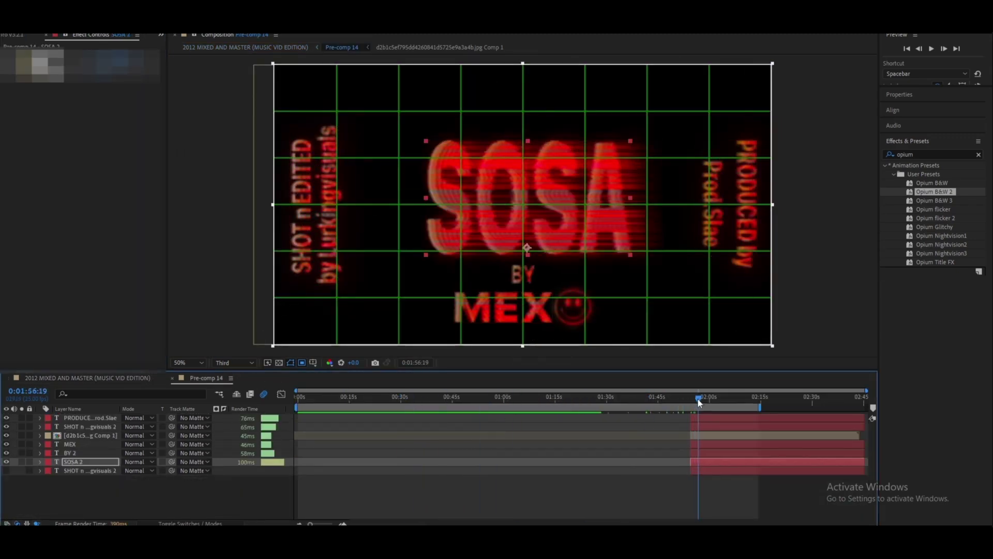
key("space")
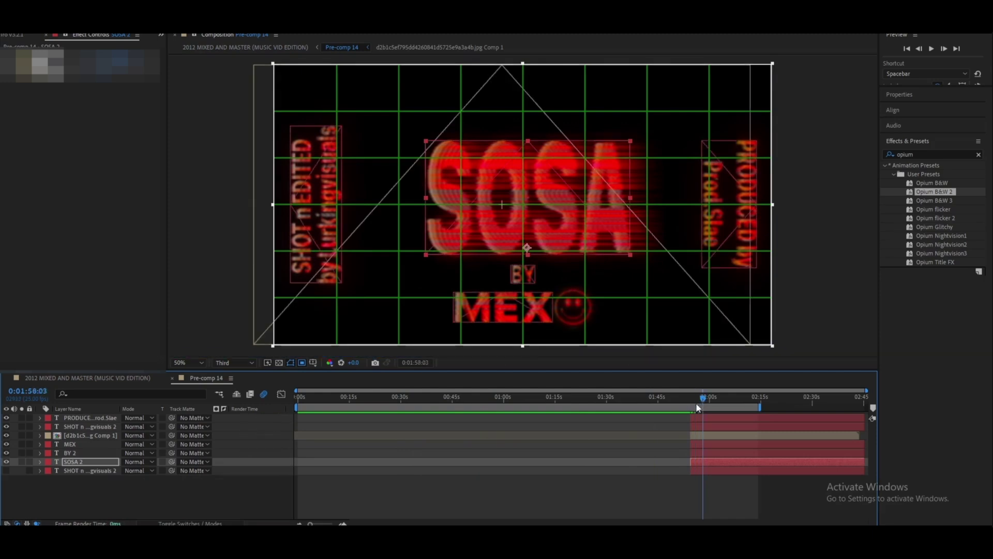
left_click(693, 402)
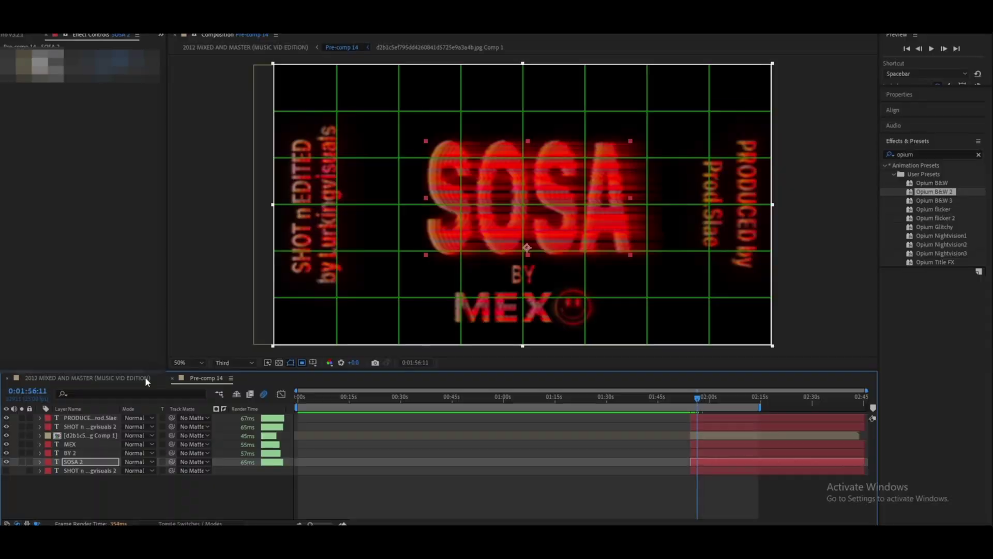
left_click(145, 377)
left_click(528, 396)
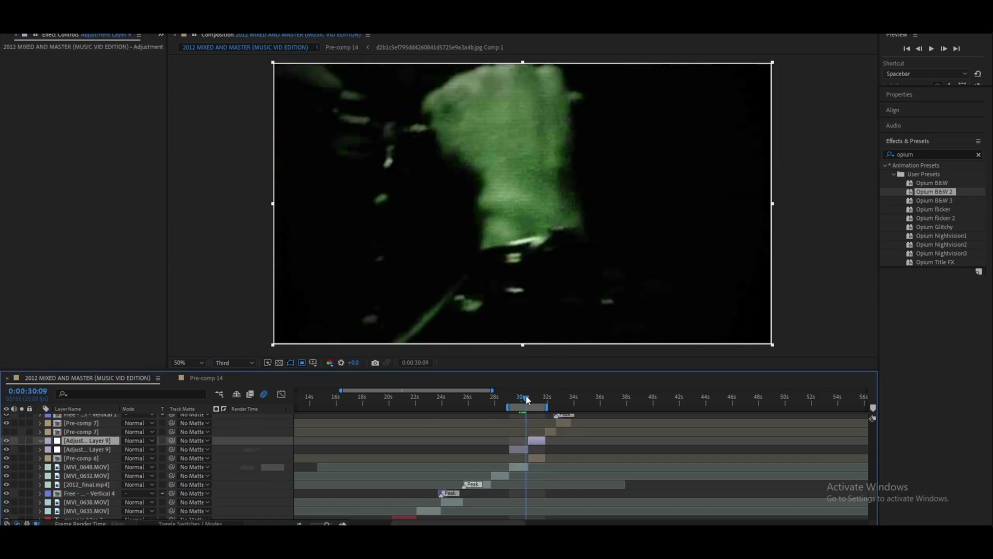